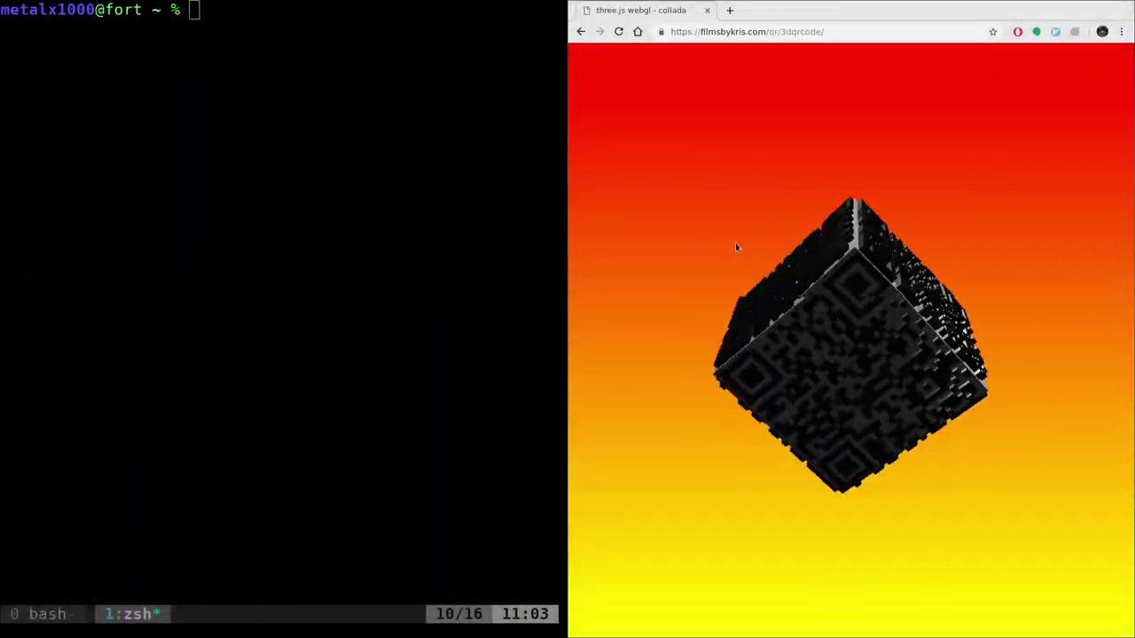
Encode the 3D QR demo page URL into /tmp/qr.svg with qrencode, then launch Blender
{"action": "left_click", "coordinate": [762, 29]}
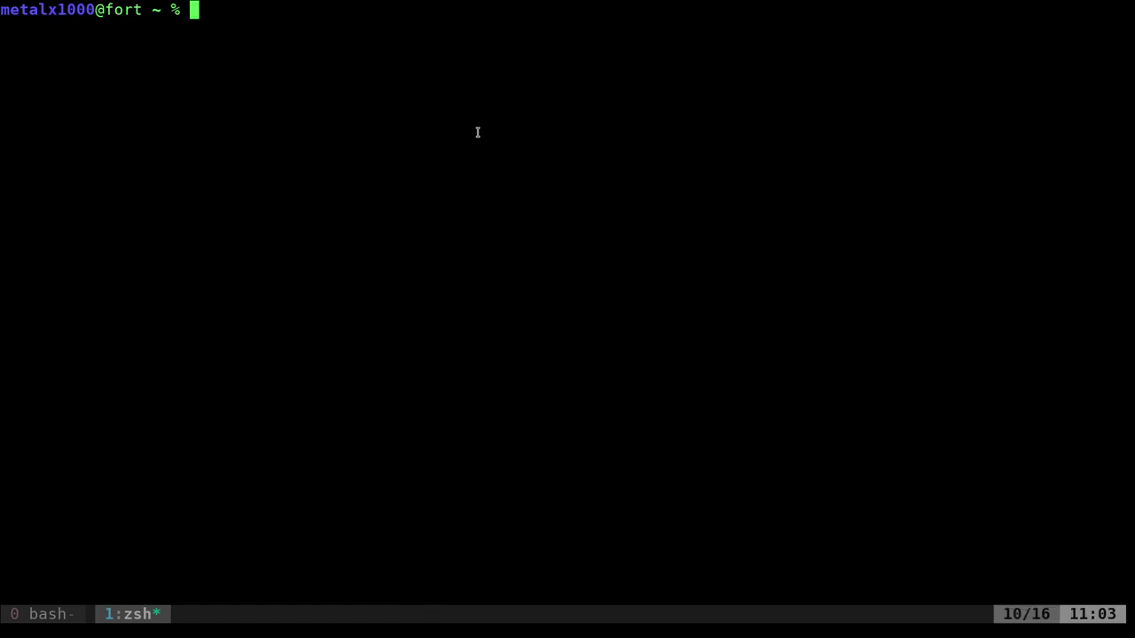
{"action": "type", "text": "qrencode -s 150 \"https://filmsbykris.com/qr/3dqrcode/\" -t svg -o /tmp/qr.svg"}
{"action": "key", "text": "ctrl+space"}
{"action": "type", "text": "blender"}
{"action": "key", "text": "Return"}
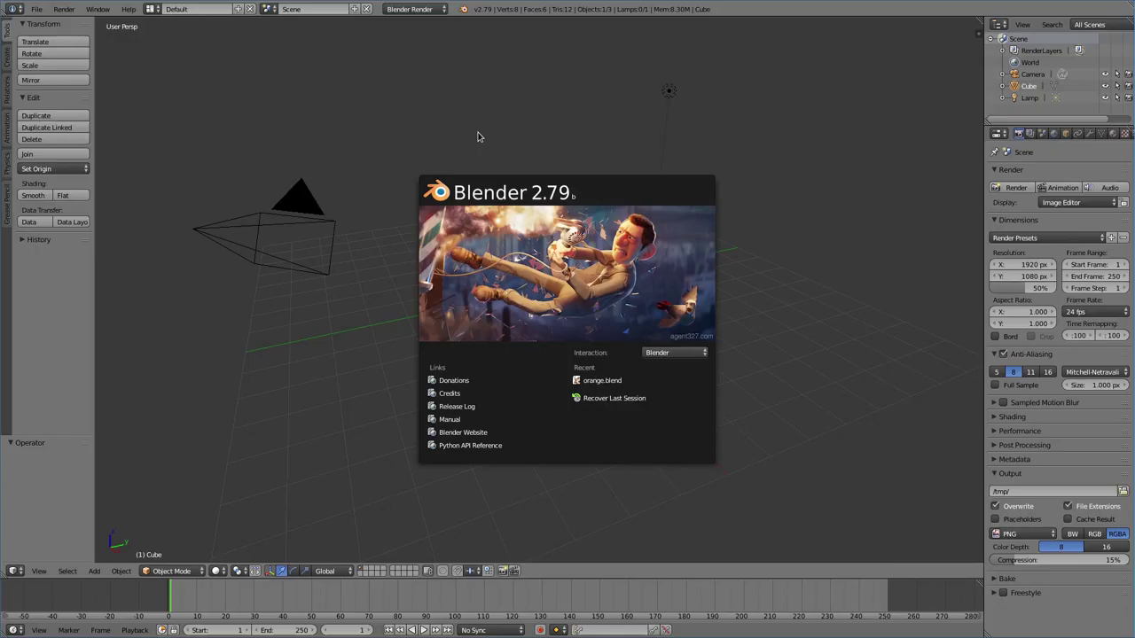
Hide the default cube and import /tmp/qr.svg as curves
{"action": "left_click", "coordinate": [477, 136]}
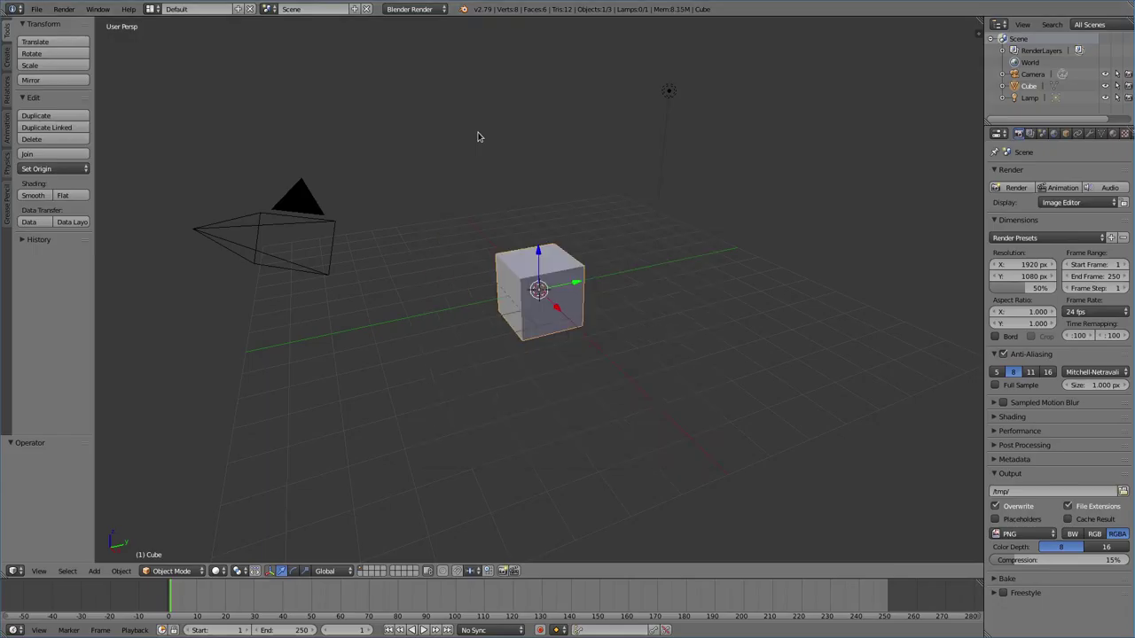
{"action": "key", "text": "Delete"}
{"action": "key", "text": "space"}
{"action": "type", "text": "svg"}
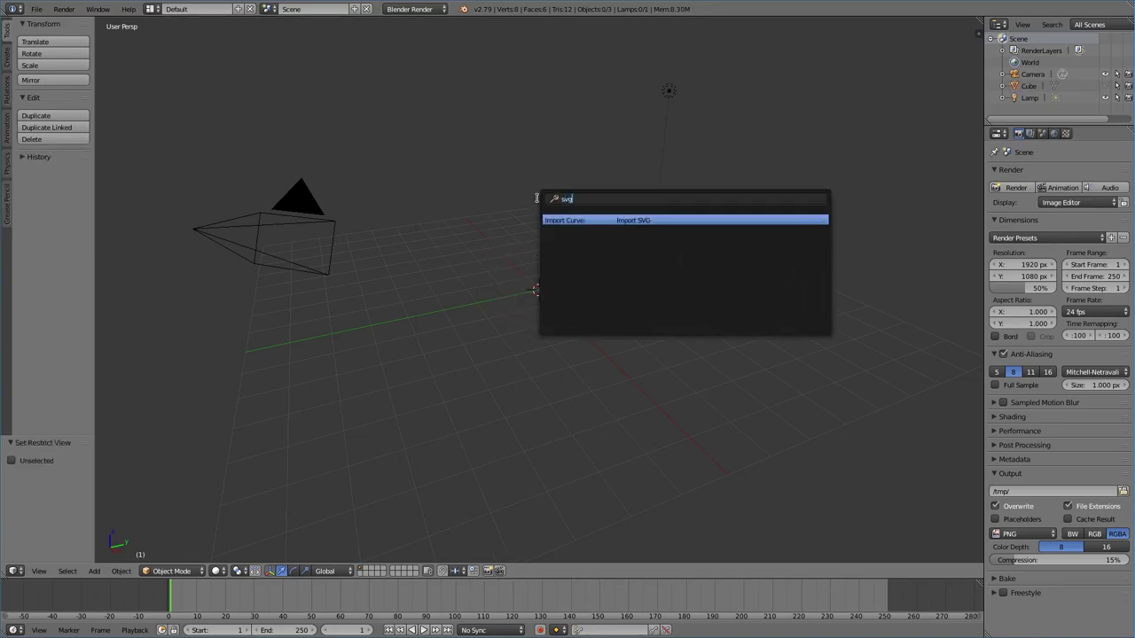
{"action": "key", "text": "Return"}
{"action": "left_click", "coordinate": [45, 94]}
{"action": "double_click", "coordinate": [186, 472]}
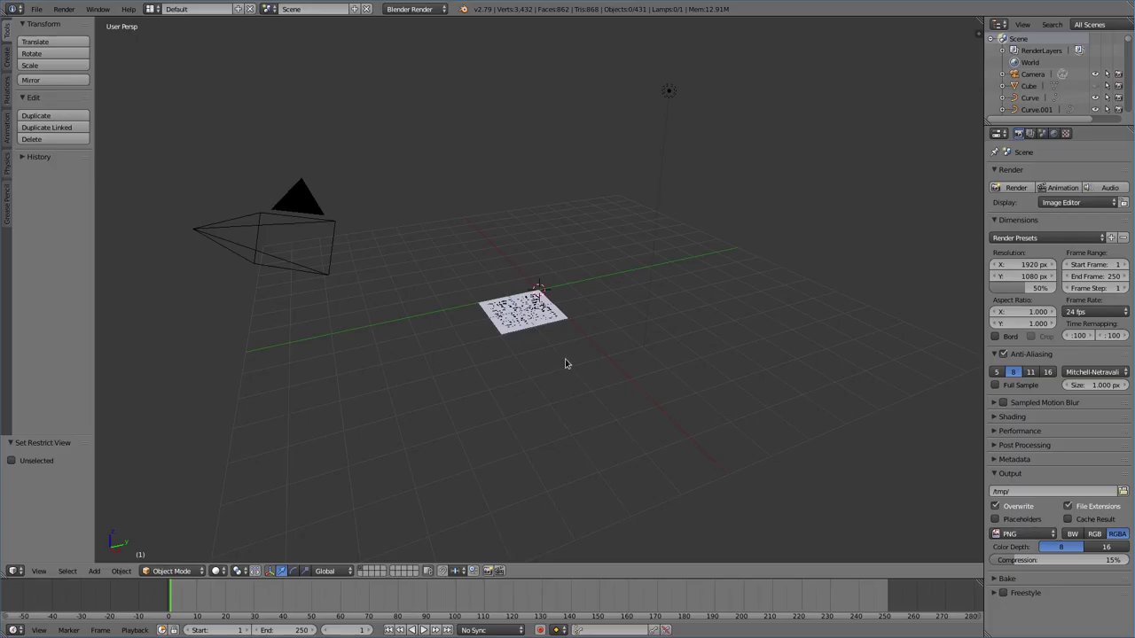
Delete the white background square and box-select all QR code pieces from Top view
{"action": "right_click", "coordinate": [598, 354]}
{"action": "key", "text": "Delete"}
{"action": "key", "text": "a"}
{"action": "key", "text": "a"}
{"action": "key", "text": "a"}
{"action": "middle_click_drag", "start_coordinate": [456, 355], "coordinate": [396, 358]}
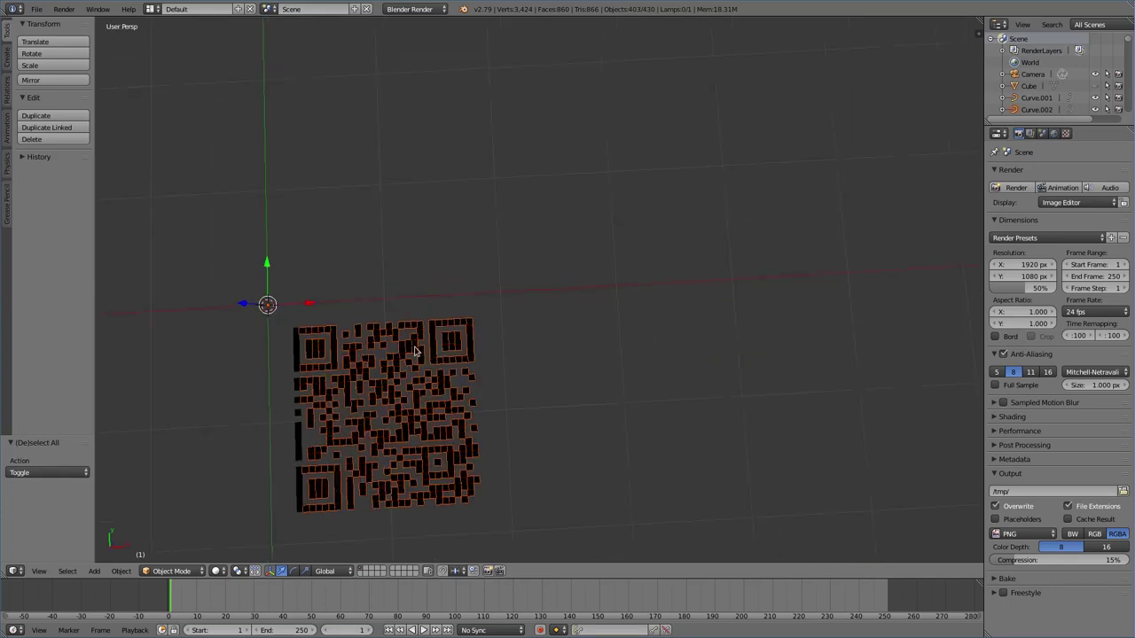
{"action": "key", "text": "KP_7"}
{"action": "key", "text": "a"}
{"action": "key", "text": "b"}
{"action": "left_click_drag", "start_coordinate": [412, 237], "coordinate": [608, 437]}
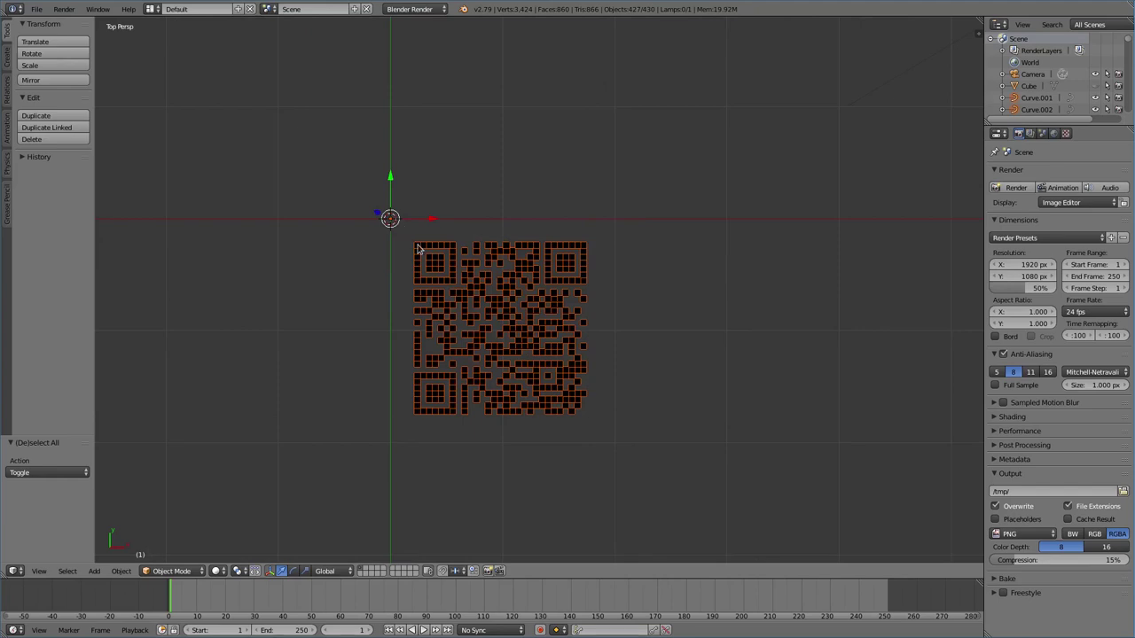
Join the QR pieces into one object and convert it to a mesh
{"action": "left_click", "coordinate": [418, 248], "text": "shift"}
{"action": "key", "text": "ctrl+j"}
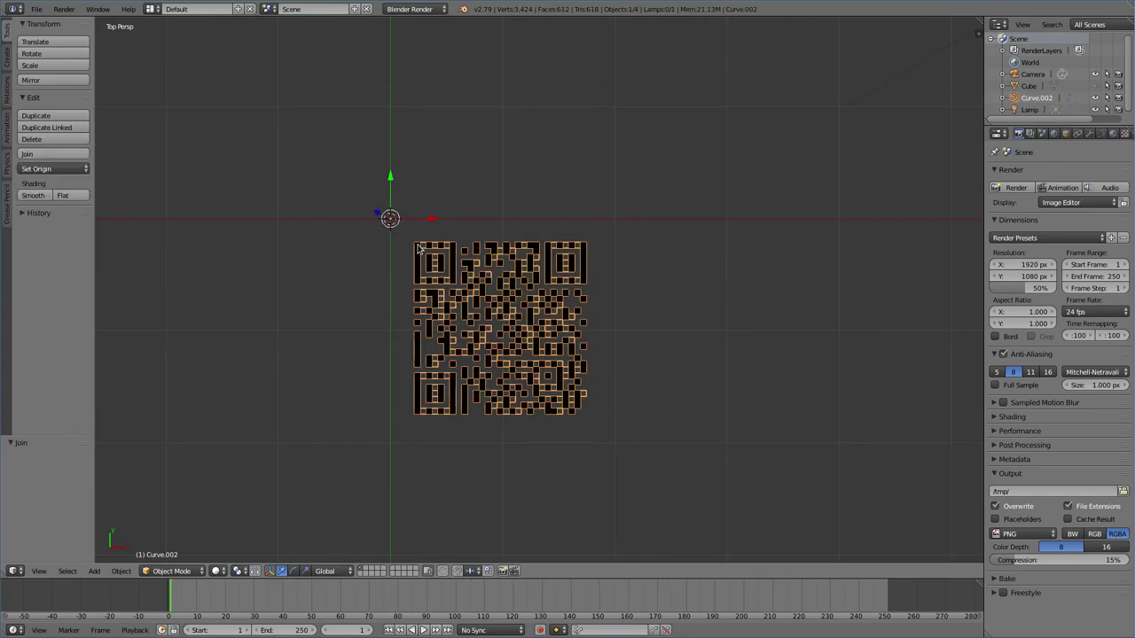
{"action": "left_click", "coordinate": [124, 572]}
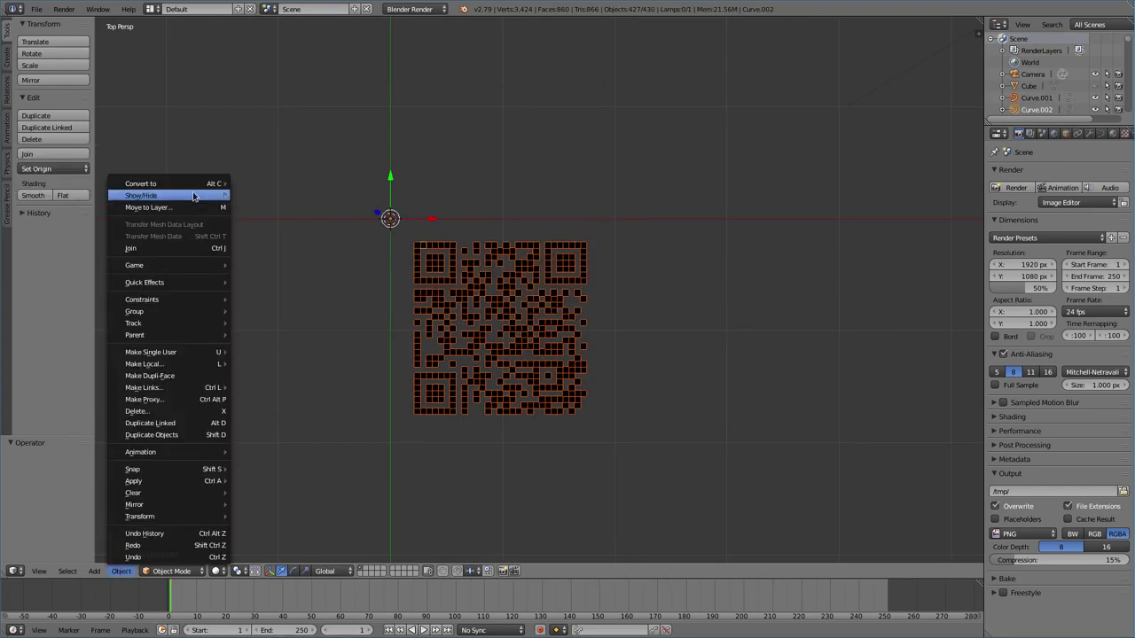
Extrude the whole QR mesh to give it raised depth, then unhide and select the cube
{"action": "key", "text": "Tab"}
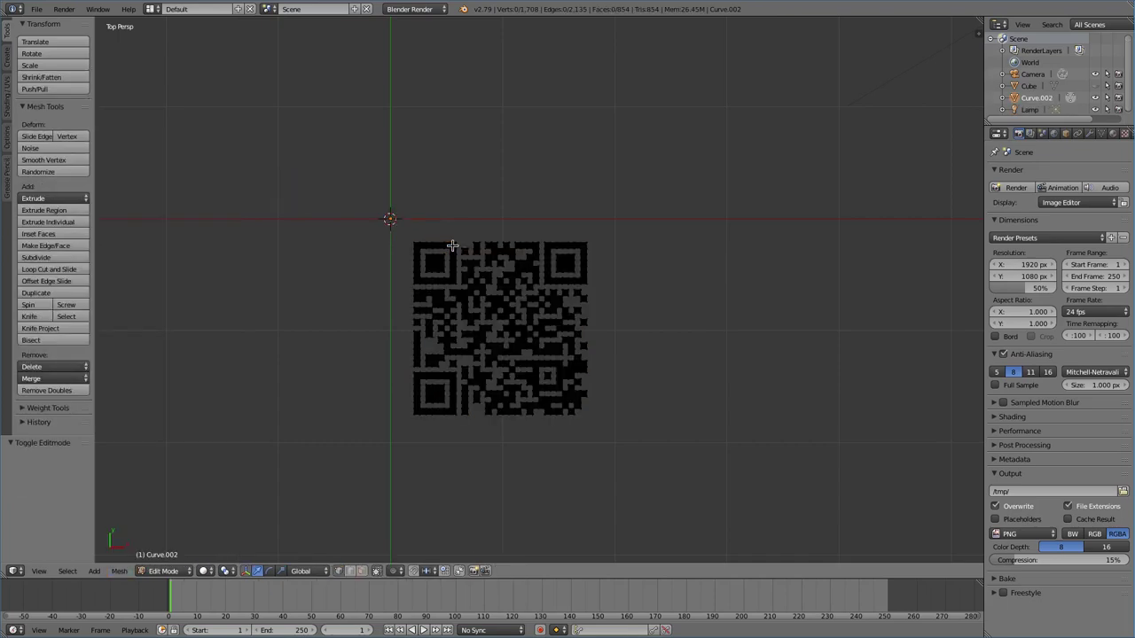
{"action": "key", "text": "a"}
{"action": "key", "text": "g"}
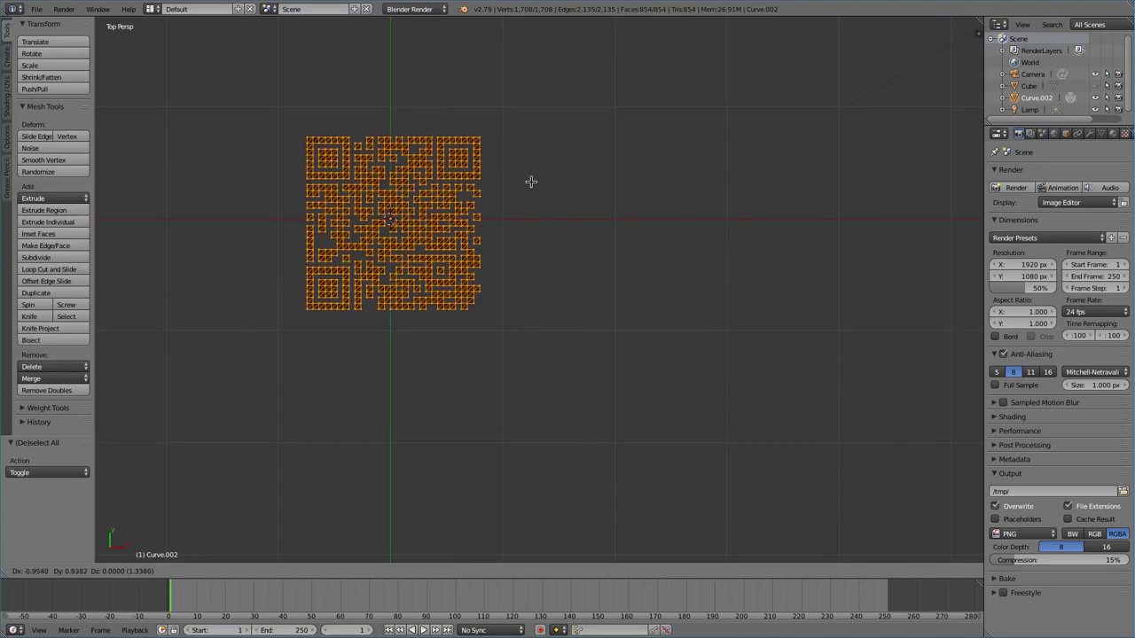
{"action": "left_click", "coordinate": [529, 180]}
{"action": "key", "text": "KP_3"}
{"action": "key", "text": "KP_5"}
{"action": "key", "text": "e"}
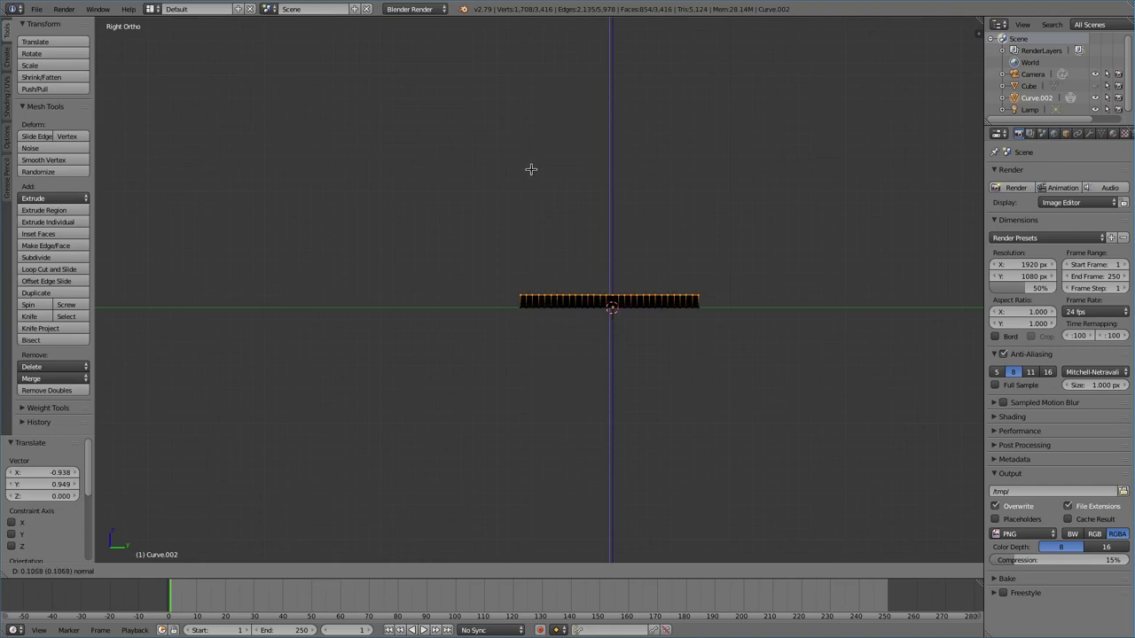
{"action": "left_click", "coordinate": [530, 169]}
{"action": "key", "text": "Tab"}
{"action": "left_click", "coordinate": [1028, 85]}
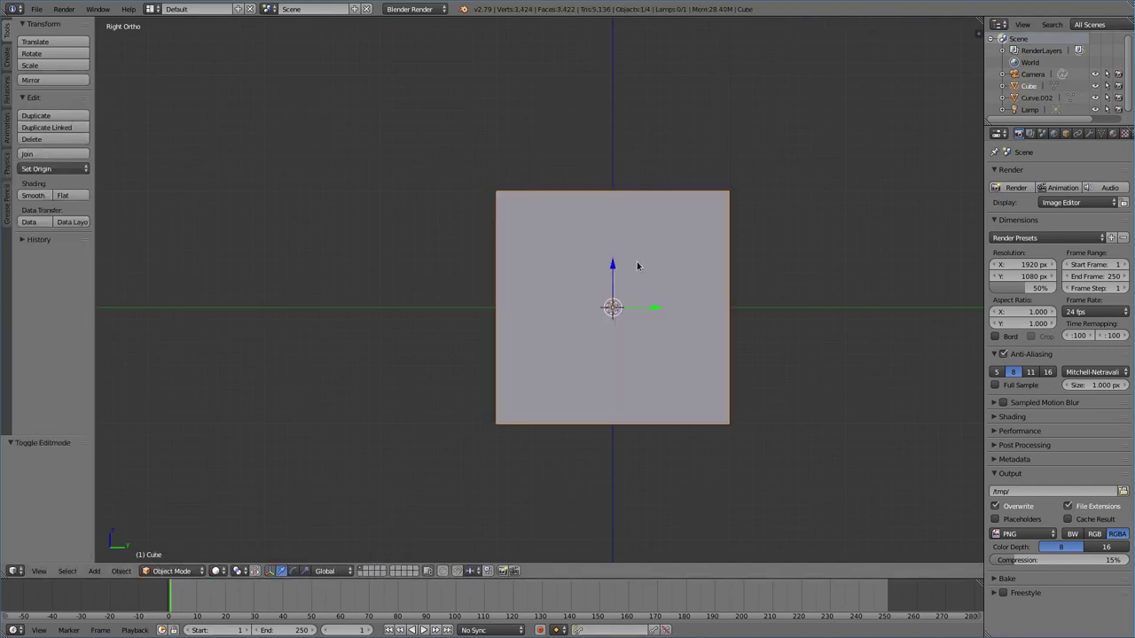
Rotate the QR slab 90 degrees about X and move it along Y against the cube face
{"action": "key", "text": "z"}
{"action": "key", "text": "r"}
{"action": "key", "text": "x"}
{"action": "key", "text": "9"}
{"action": "key", "text": "0"}
{"action": "key", "text": "Return"}
{"action": "key", "text": "g"}
{"action": "key", "text": "y"}
{"action": "left_click", "coordinate": [535, 304]}
Scale the QR slab to 0.726 so it fits the cube face
{"action": "key", "text": "KP_1"}
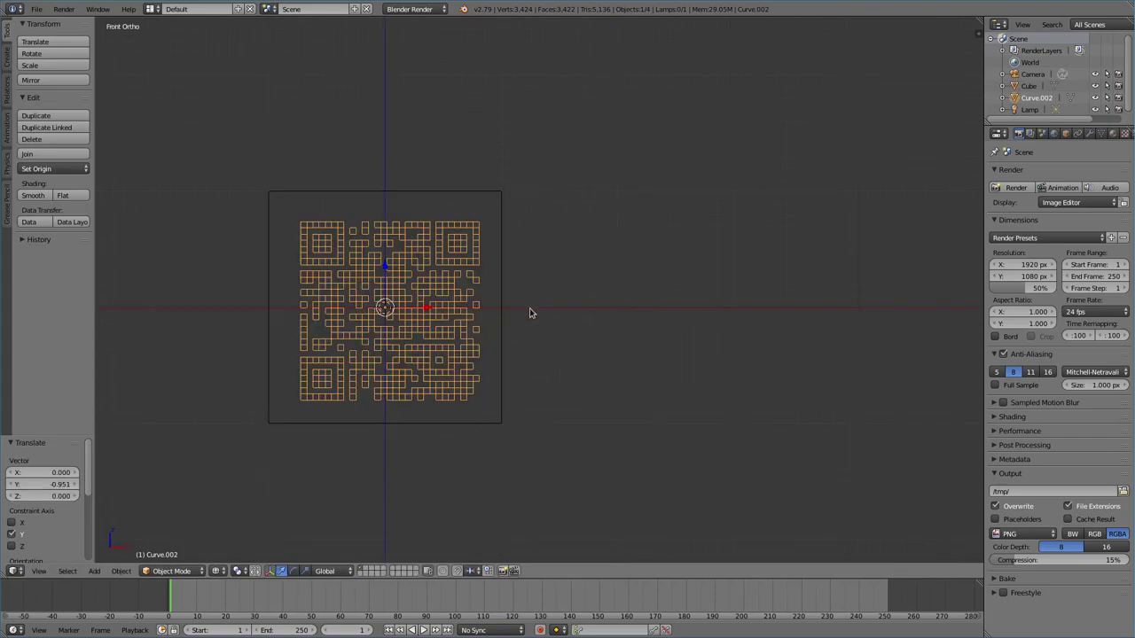
{"action": "key", "text": "s"}
{"action": "left_click", "coordinate": [550, 329]}
{"action": "key", "text": "KP_3"}
{"action": "key", "text": "a"}
{"action": "key", "text": "a"}
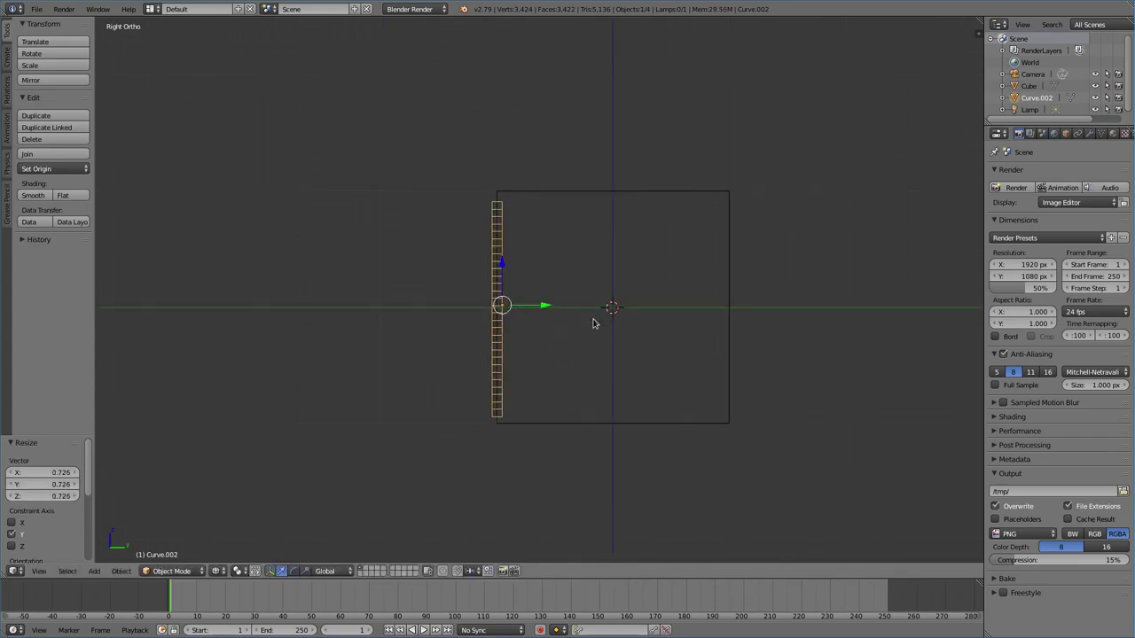
Test-render the cube with its first QR face, then return to Top view
{"action": "key", "text": "F12"}
{"action": "left_click", "coordinate": [1053, 133]}
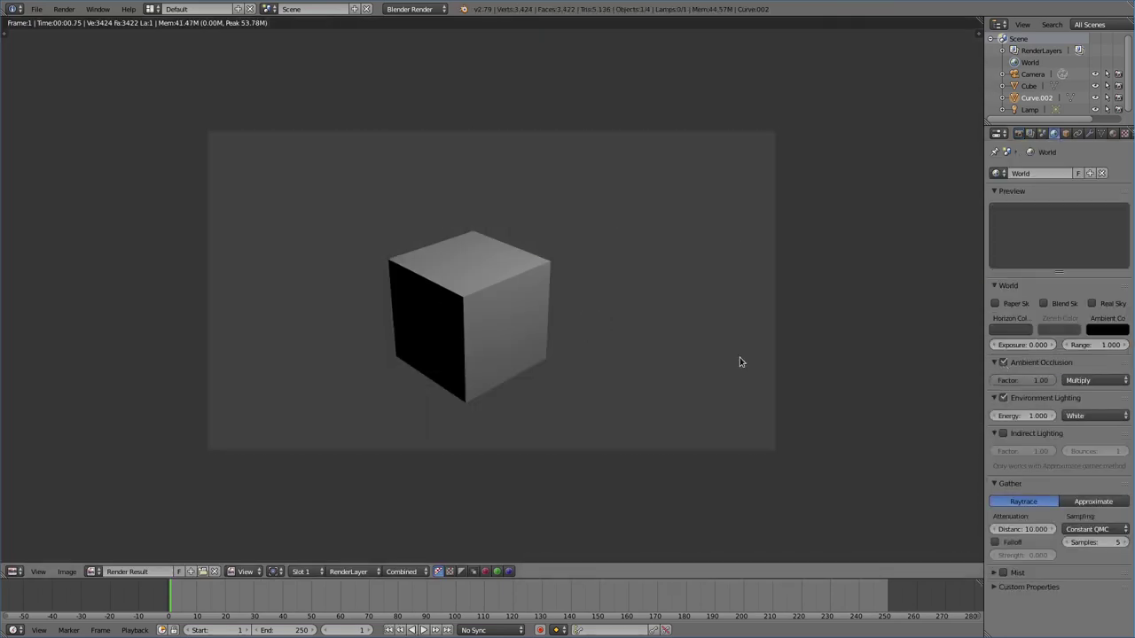
{"action": "key", "text": "Escape"}
{"action": "key", "text": "KP_7"}
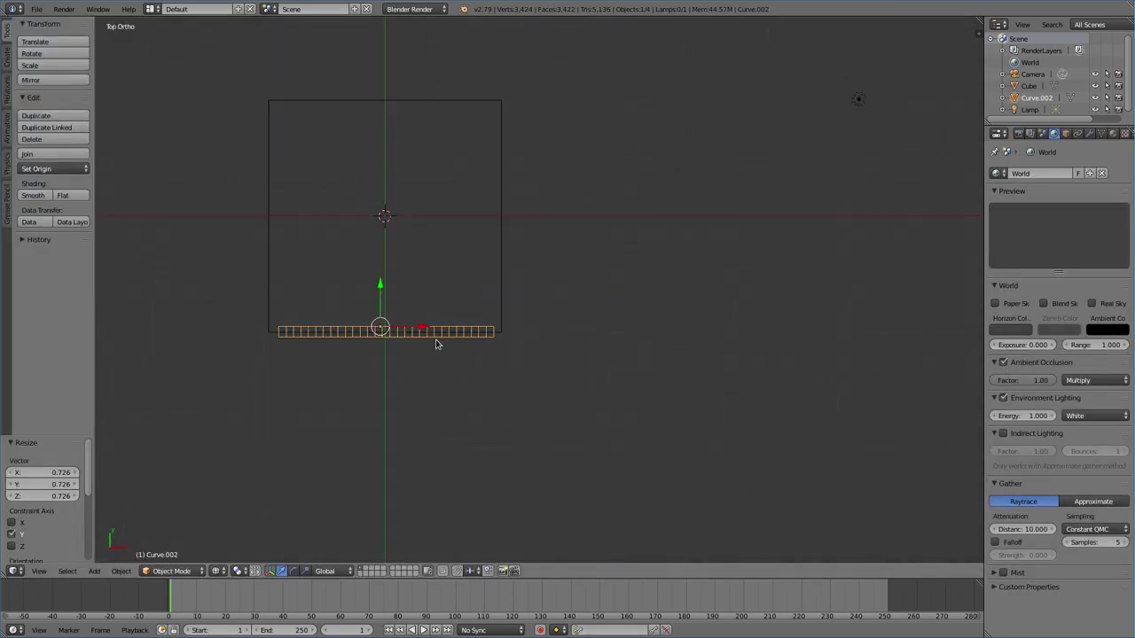
Duplicate the QR slab twice, turning each copy 90 degrees onto the right and far faces
{"action": "key", "text": "shift+d"}
{"action": "type", "text": "r90"}
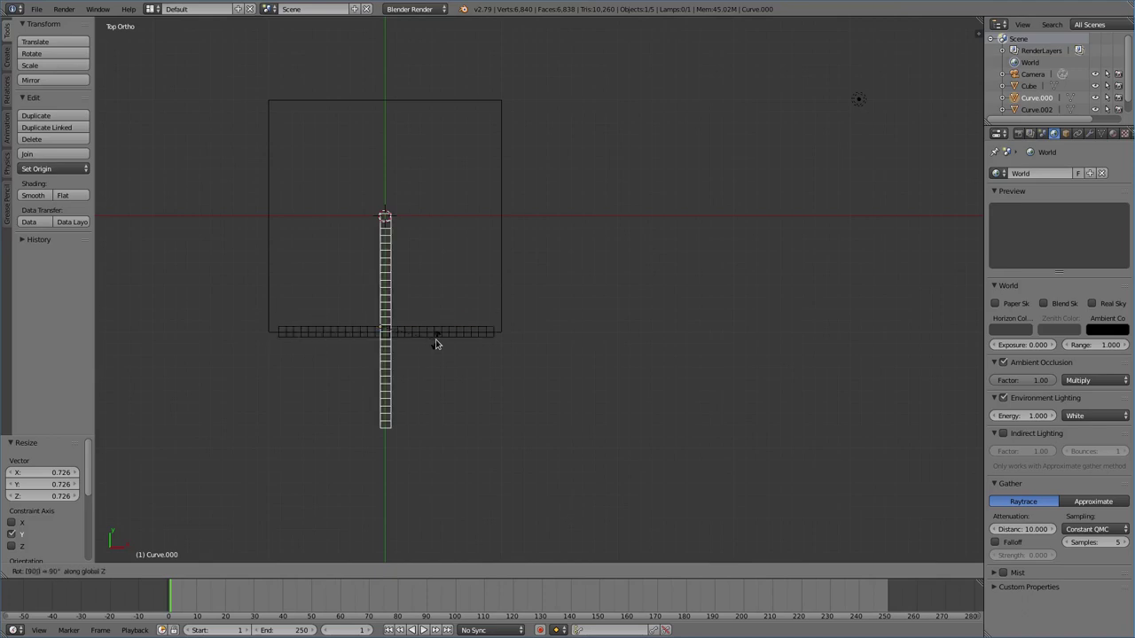
{"action": "key", "text": "Return"}
{"action": "key", "text": "g"}
{"action": "left_click", "coordinate": [551, 238]}
{"action": "key", "text": "shift+d"}
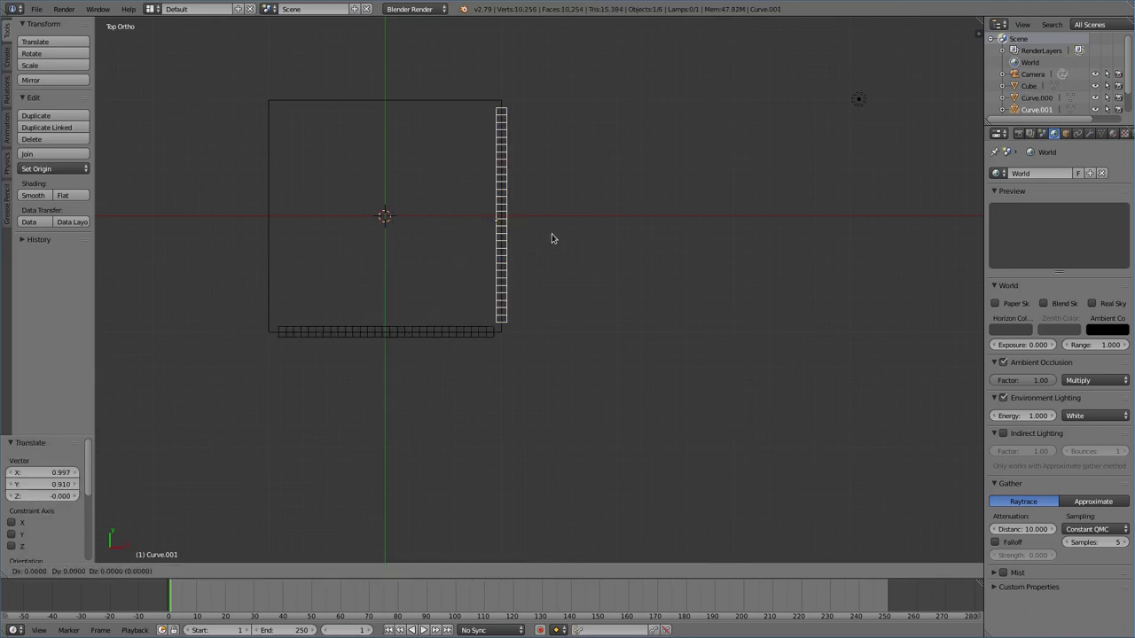
{"action": "type", "text": "90"}
{"action": "key", "text": "Return"}
{"action": "key", "text": "g"}
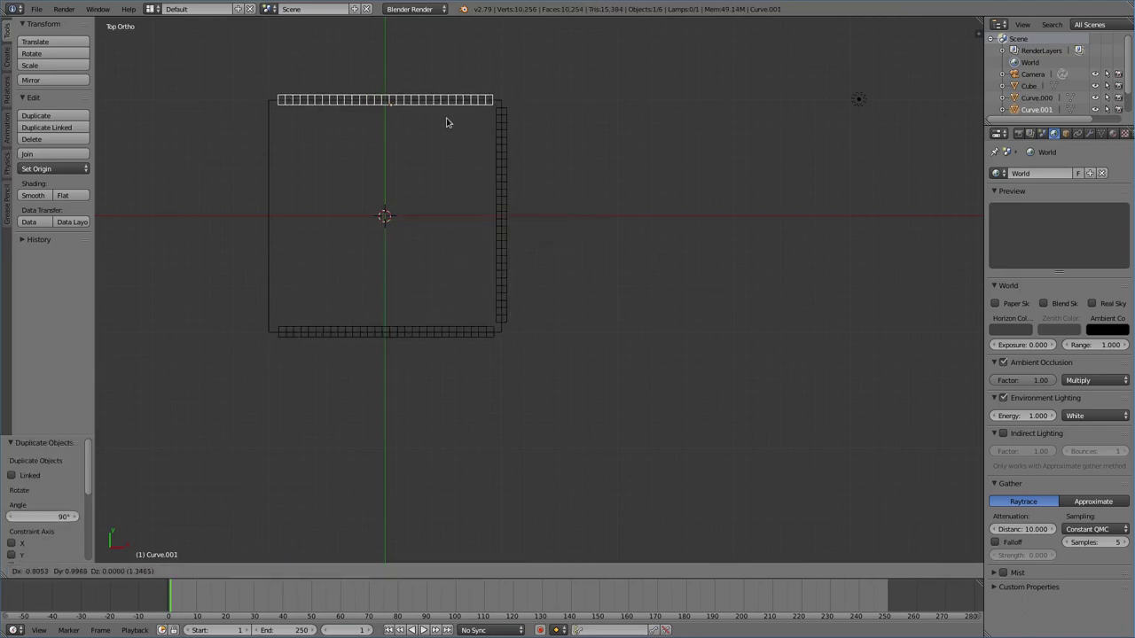
{"action": "left_click", "coordinate": [446, 123]}
Place another copy, turned 90 degrees, on the cube's left face
{"action": "key", "text": "shift+d"}
{"action": "type", "text": "r90"}
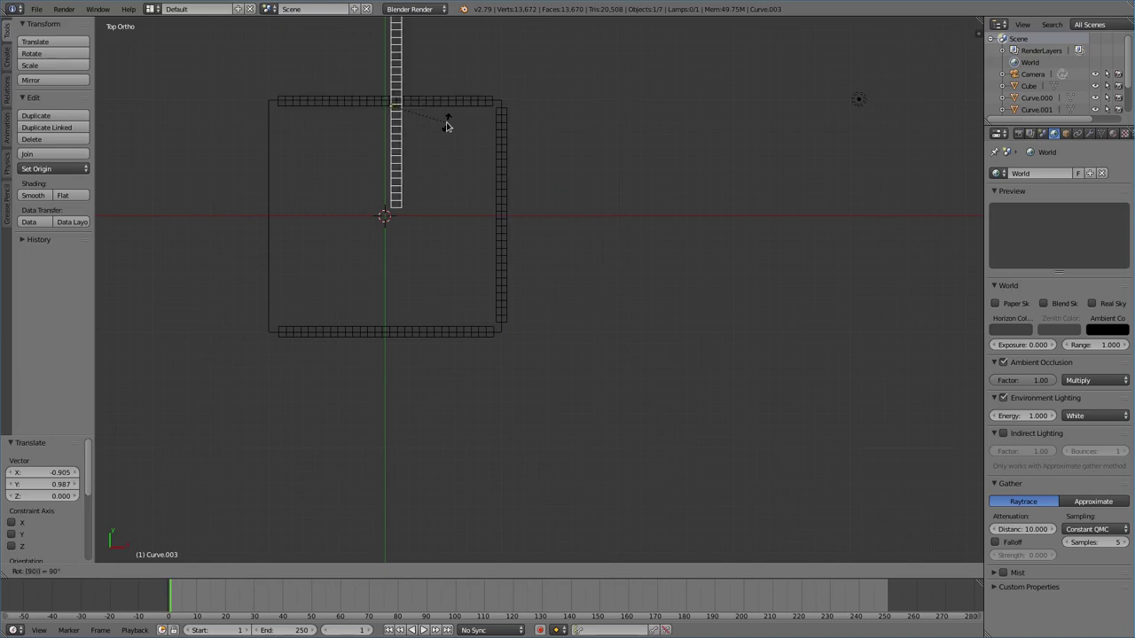
{"action": "key", "text": "BackSpace"}
{"action": "key", "text": "BackSpace"}
{"action": "type", "text": "-90"}
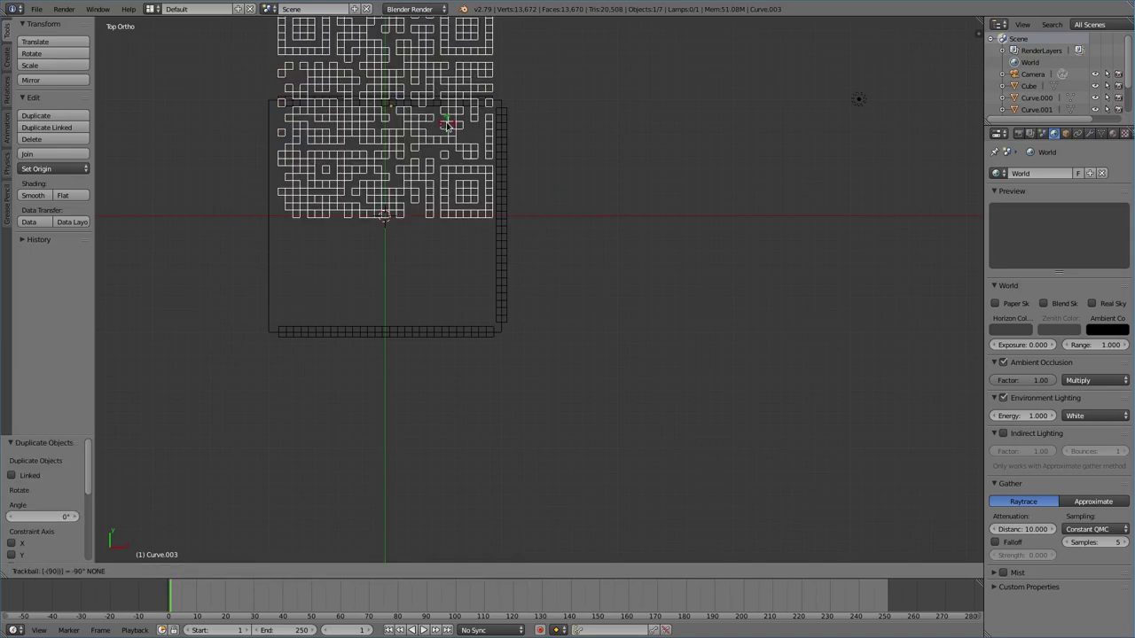
{"action": "key", "text": "BackSpace"}
{"action": "key", "text": "BackSpace"}
{"action": "key", "text": "BackSpace"}
{"action": "type", "text": "90r90"}
{"action": "key", "text": "Return"}
{"action": "key", "text": "g"}
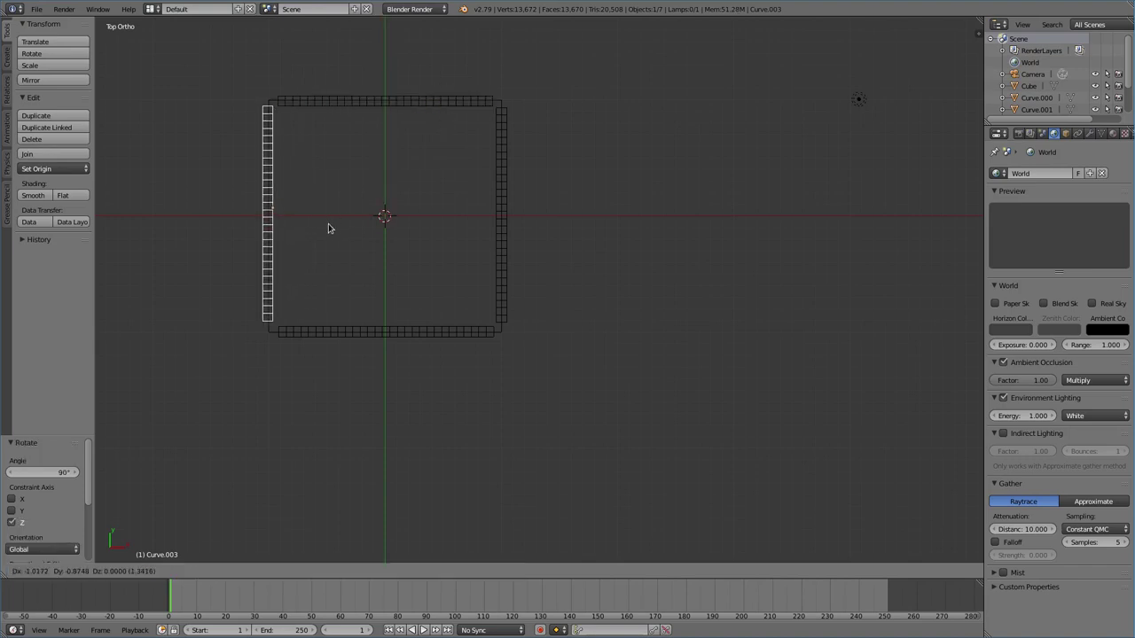
{"action": "left_click", "coordinate": [328, 223]}
{"action": "key", "text": "KP_1"}
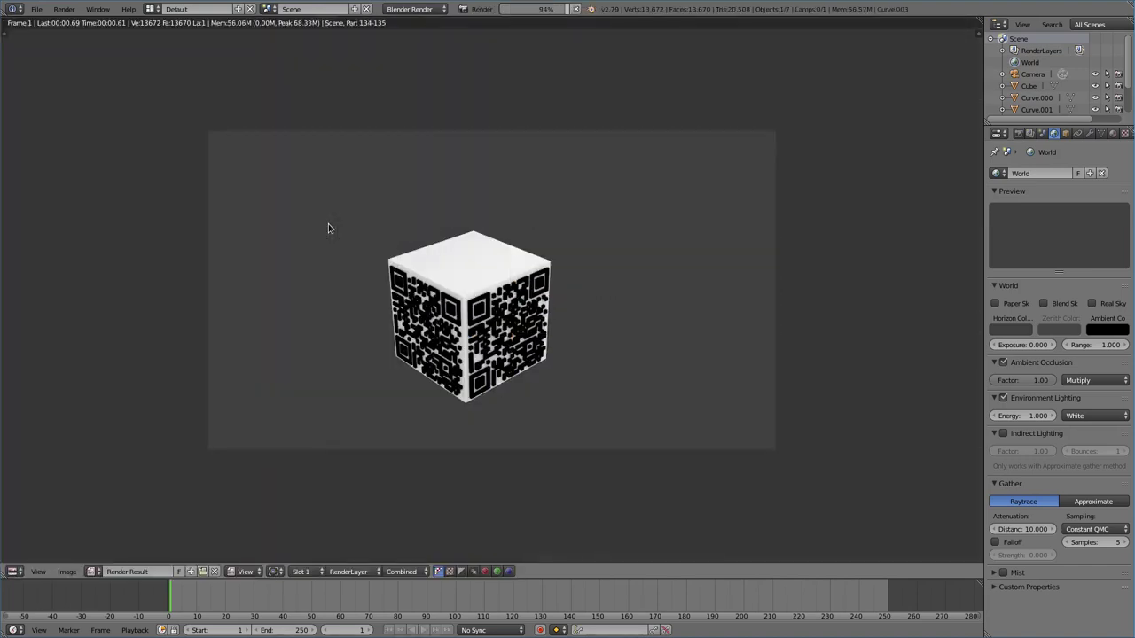
{"action": "key", "text": "shift+d"}
Rotate a QR copy 90 degrees about Y and move it onto the cube's bottom face
{"action": "type", "text": "ry90"}
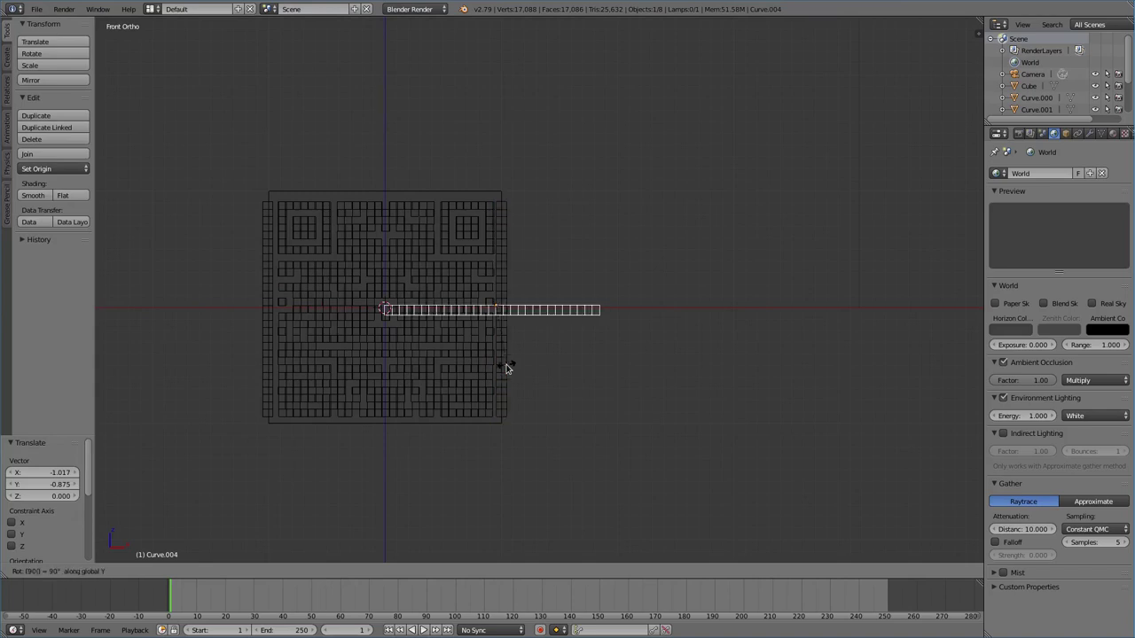
{"action": "key", "text": "Return"}
{"action": "key", "text": "KP_7"}
{"action": "key", "text": "g"}
{"action": "key", "text": "x"}
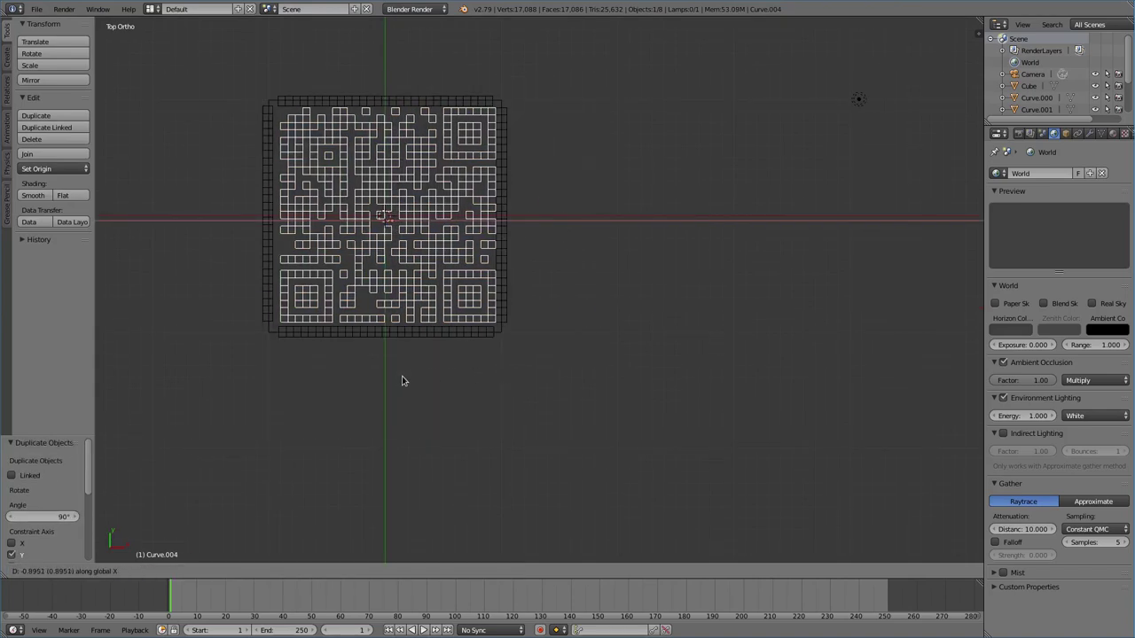
{"action": "left_click", "coordinate": [402, 376]}
{"action": "key", "text": "KP_1"}
{"action": "key", "text": "g"}
{"action": "key", "text": "z"}
{"action": "left_click", "coordinate": [400, 494]}
Duplicate the bottom QR, flip it 180 degrees on Y onto the top face, and test-render
{"action": "key", "text": "shift+d"}
{"action": "type", "text": "y180"}
{"action": "key", "text": "Return"}
{"action": "key", "text": "g"}
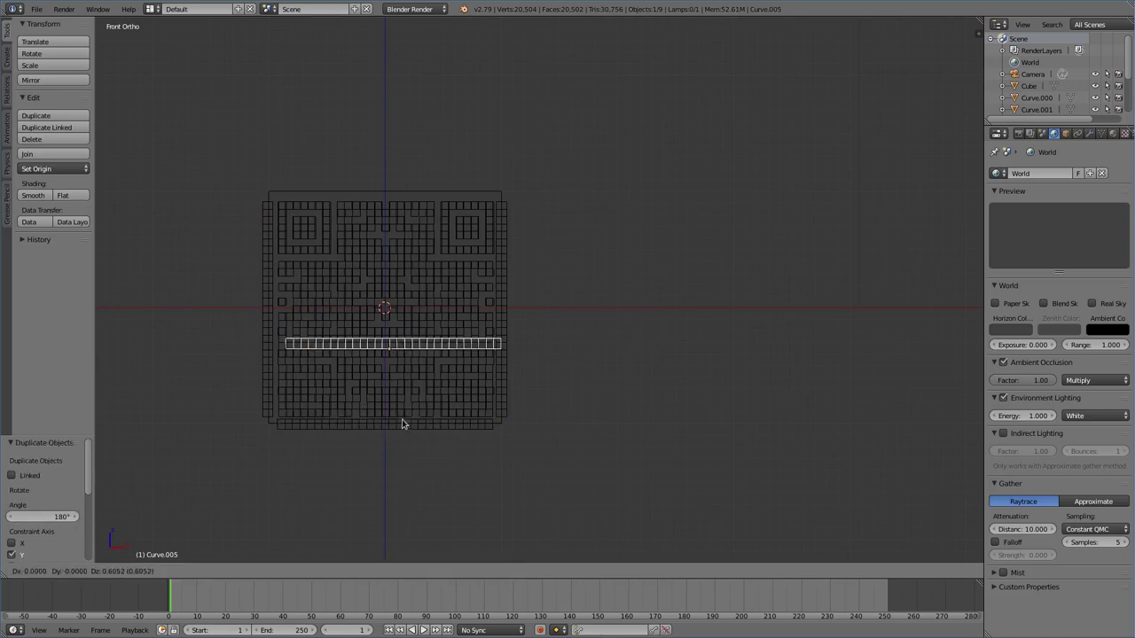
{"action": "left_click", "coordinate": [395, 272]}
{"action": "key", "text": "F12"}
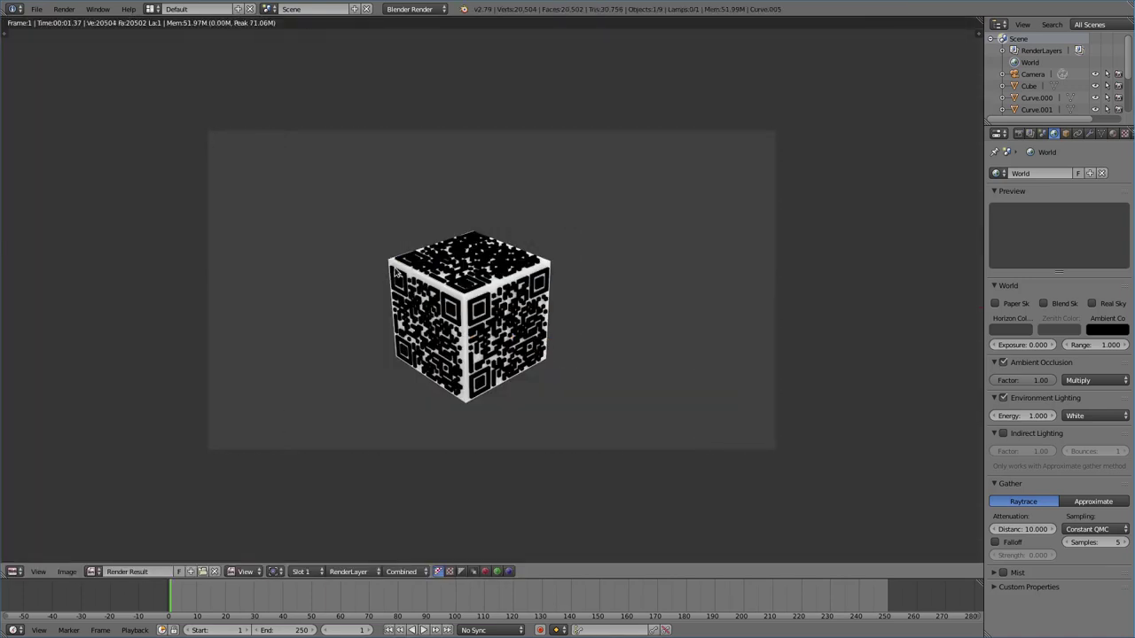
{"action": "key", "text": "Escape"}
Box-select all QR slabs, join them into the cube, and render the result
{"action": "key", "text": "b"}
{"action": "left_click_drag", "start_coordinate": [245, 174], "coordinate": [522, 451]}
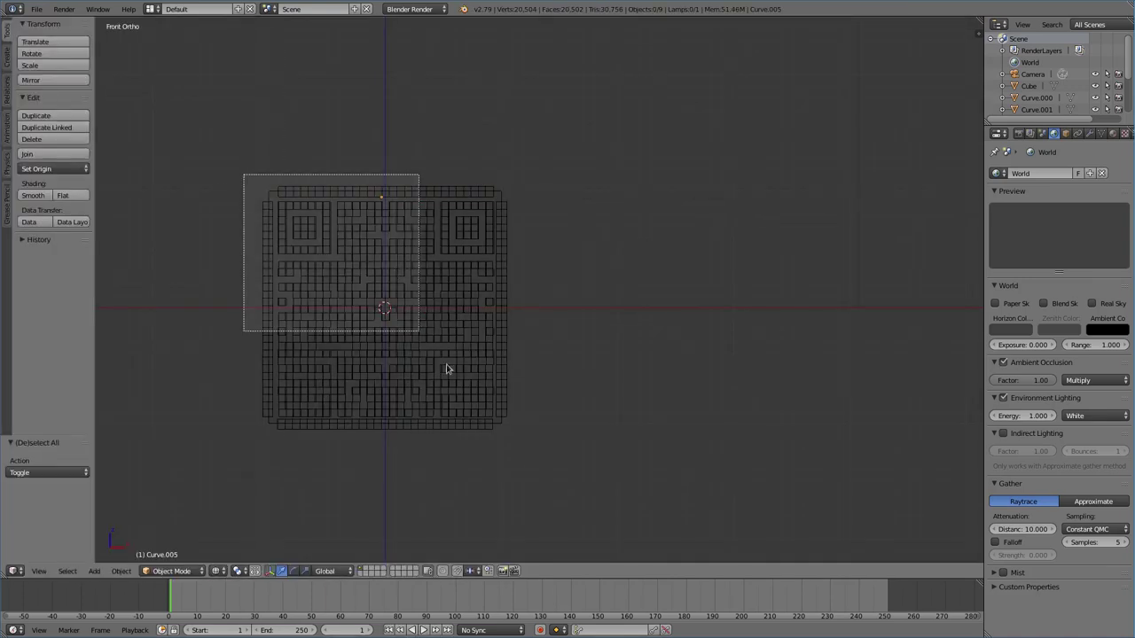
{"action": "right_click", "coordinate": [502, 193], "text": "shift"}
{"action": "key", "text": "ctrl+j"}
{"action": "key", "text": "F12"}
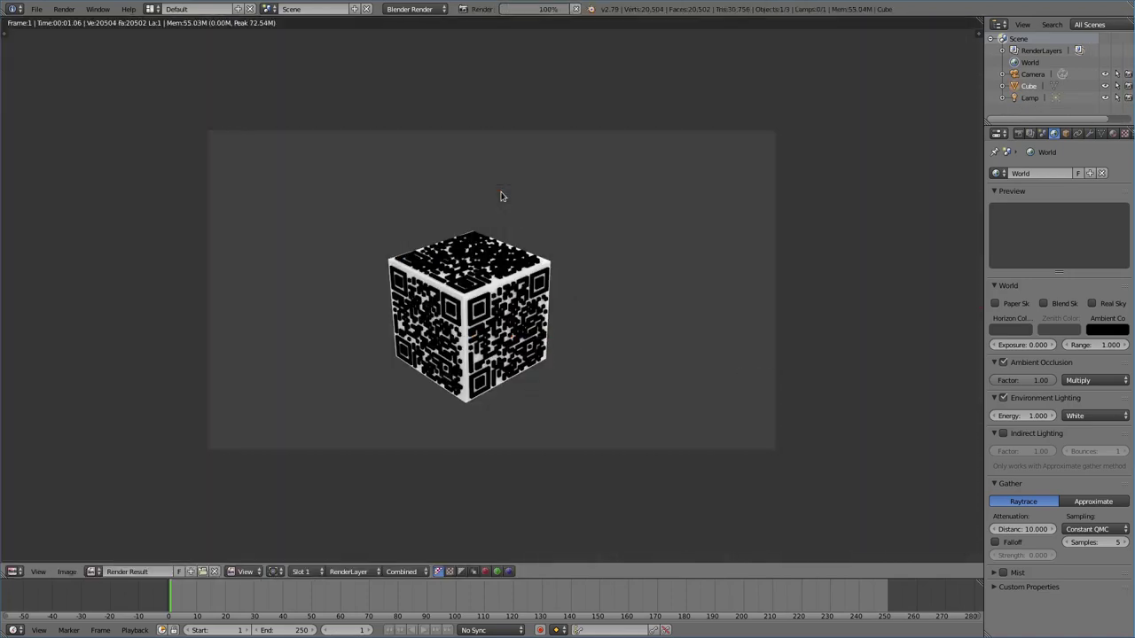
{"action": "key", "text": "Escape"}
Set the world horizon to purple, zenith to bright blue and ambient to dark grey, then render
{"action": "left_click", "coordinate": [1111, 135]}
{"action": "left_click", "coordinate": [1053, 135]}
{"action": "left_click", "coordinate": [1012, 328]}
{"action": "left_click_drag", "start_coordinate": [1023, 237], "coordinate": [1022, 178]}
{"action": "left_click", "coordinate": [989, 199]}
{"action": "left_click", "coordinate": [1062, 329]}
{"action": "left_click_drag", "start_coordinate": [1074, 251], "coordinate": [1071, 193]}
{"action": "left_click", "coordinate": [1060, 199]}
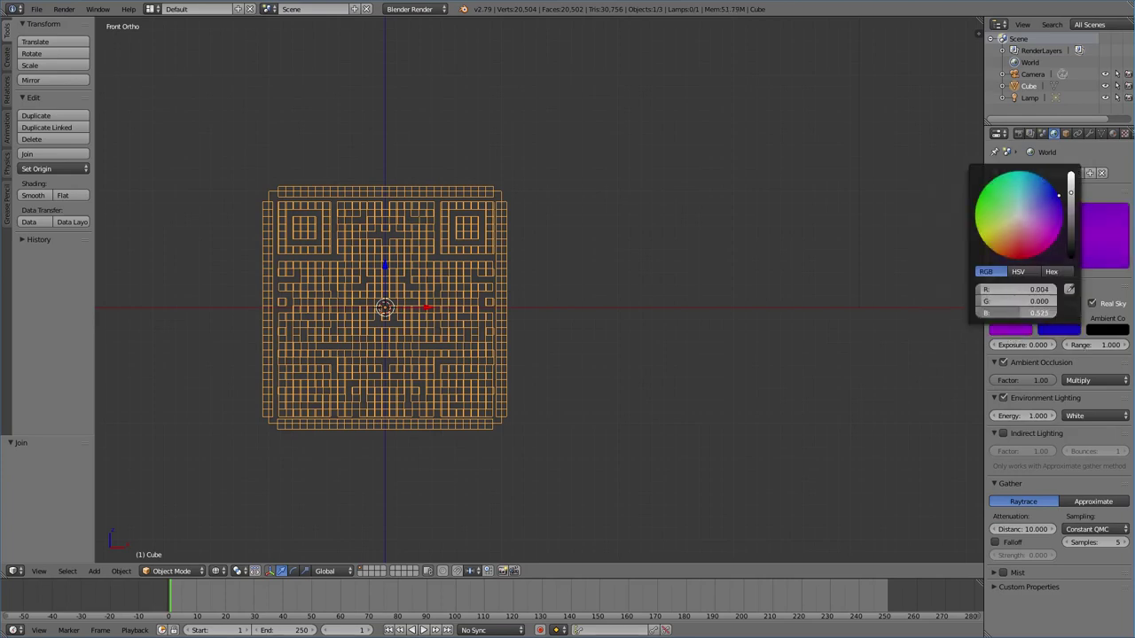
{"action": "left_click", "coordinate": [1109, 330]}
{"action": "left_click_drag", "start_coordinate": [1119, 256], "coordinate": [1119, 190]}
{"action": "key", "text": "F12"}
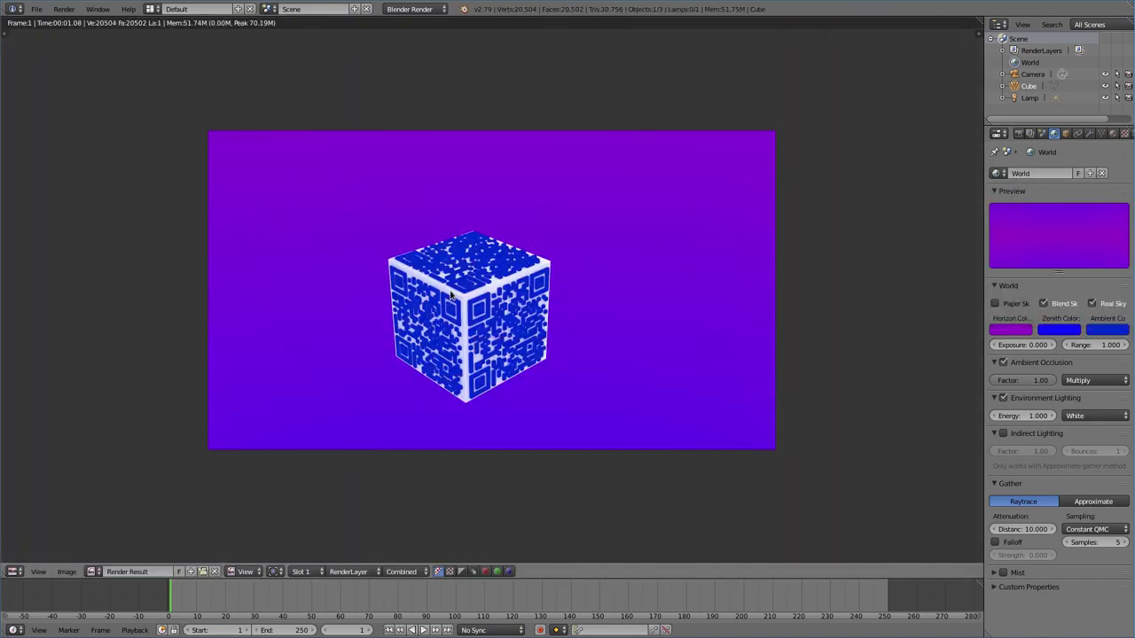
In Edit Mode, change SVGMat.003's diffuse colour to light grey and preview it
{"action": "key", "text": "Escape"}
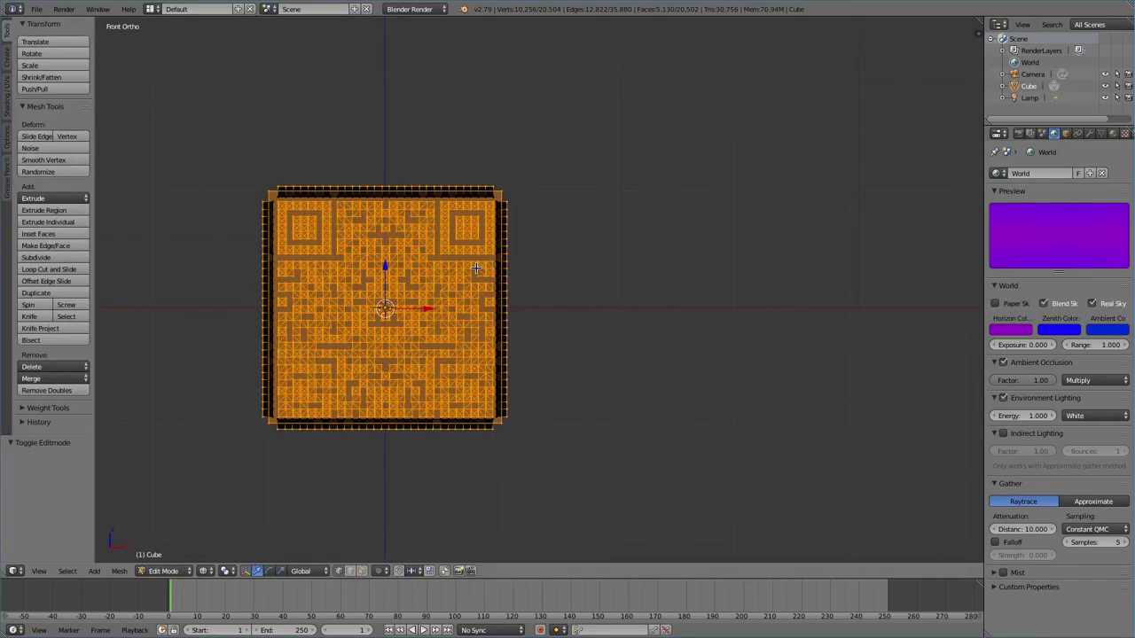
{"action": "key", "text": "a"}
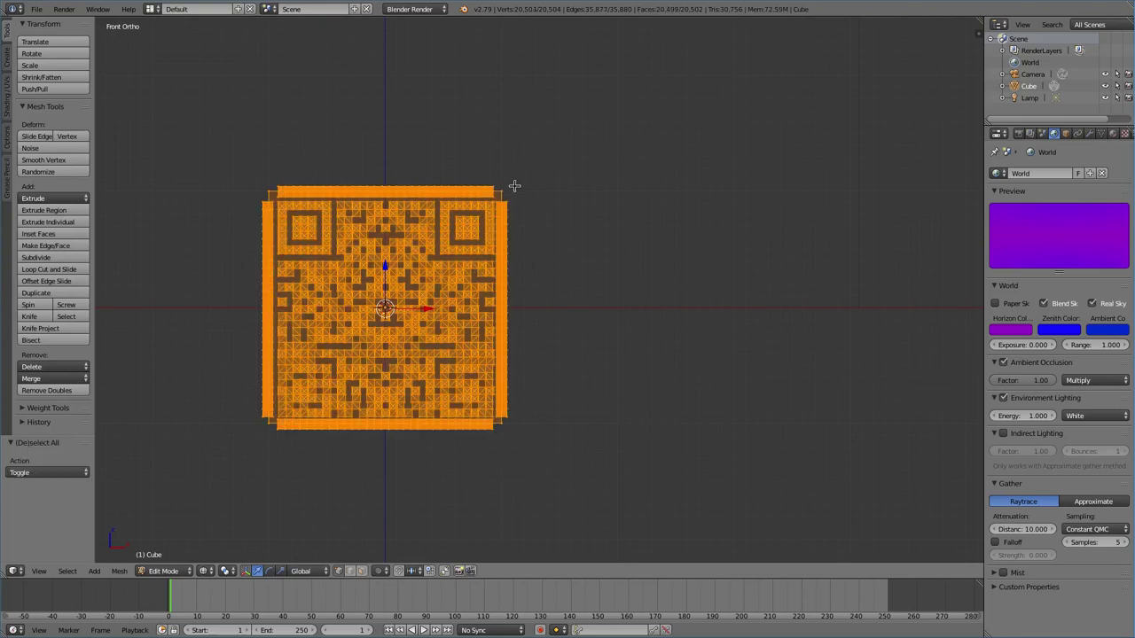
{"action": "key", "text": "ctrl+KP_Subtract"}
{"action": "left_click", "coordinate": [1113, 133]}
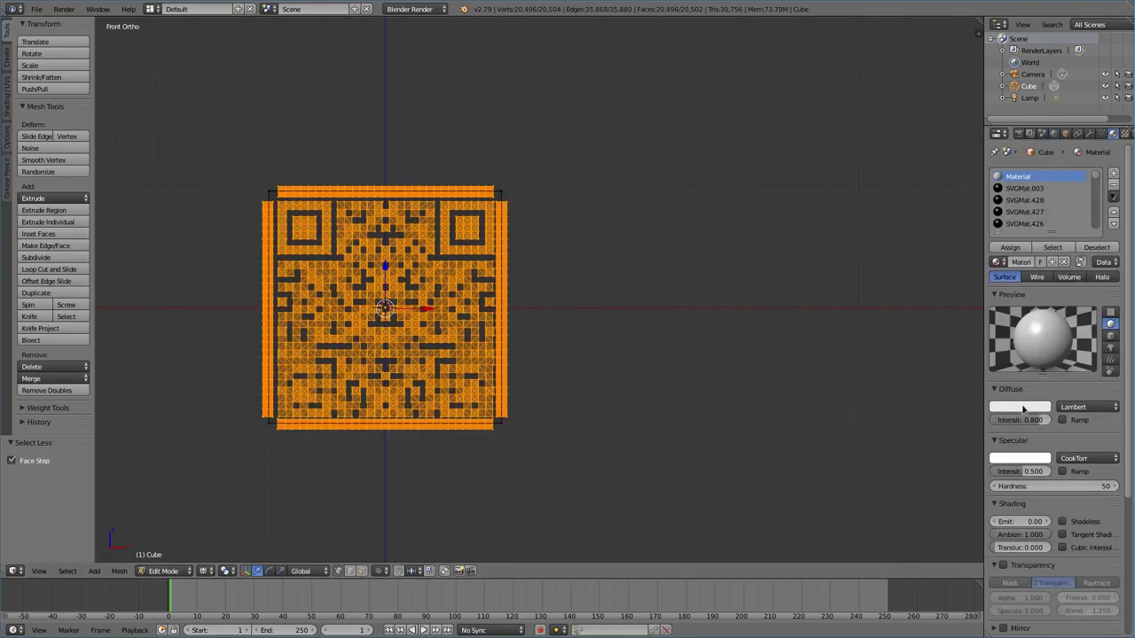
{"action": "left_click", "coordinate": [1024, 189]}
{"action": "left_click", "coordinate": [1046, 410]}
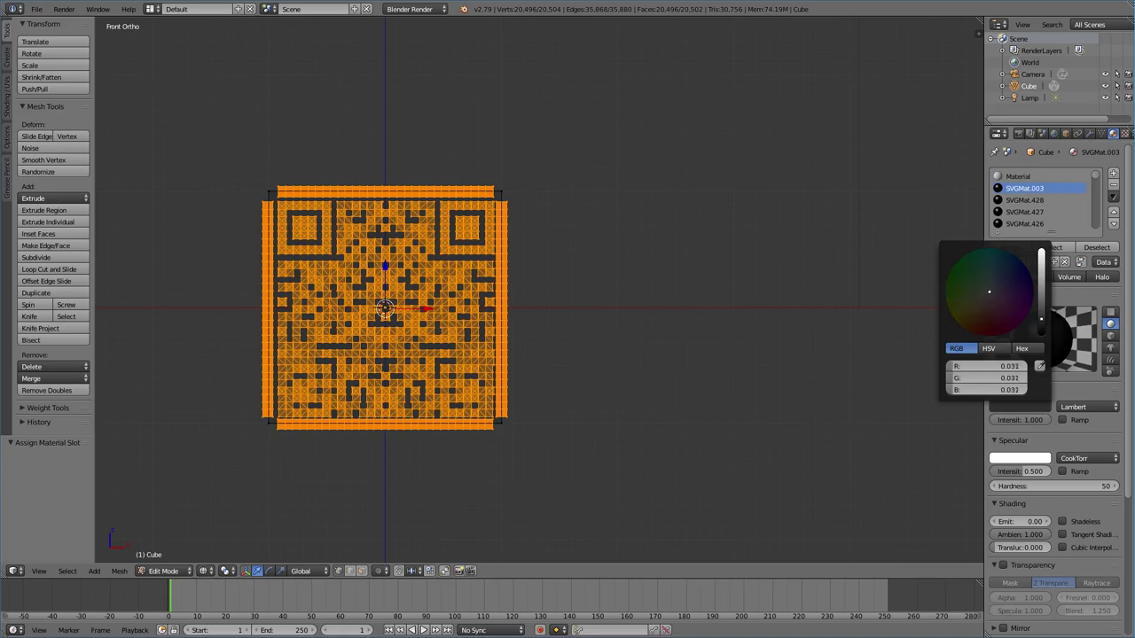
{"action": "left_click_drag", "start_coordinate": [1062, 359], "coordinate": [1062, 315]}
{"action": "key", "text": "F12"}
{"action": "key", "text": "Escape"}
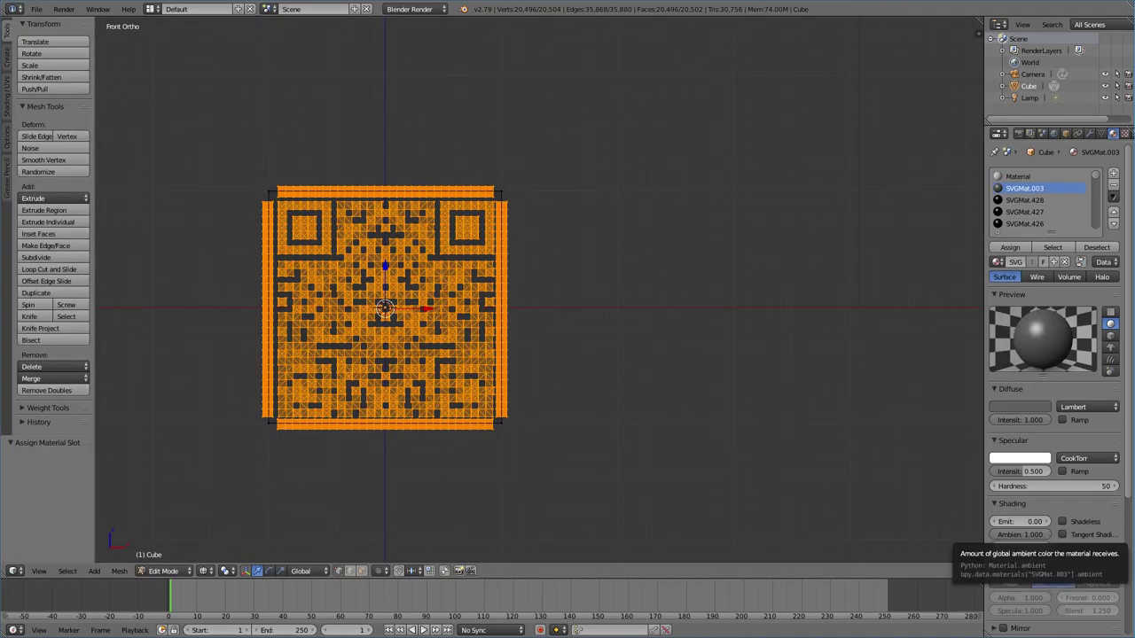
Set the material's ambient to 0, re-render, then leave Edit Mode into camera view
{"action": "key", "text": "BackSpace"}
{"action": "key", "text": "F12"}
{"action": "key", "text": "Escape"}
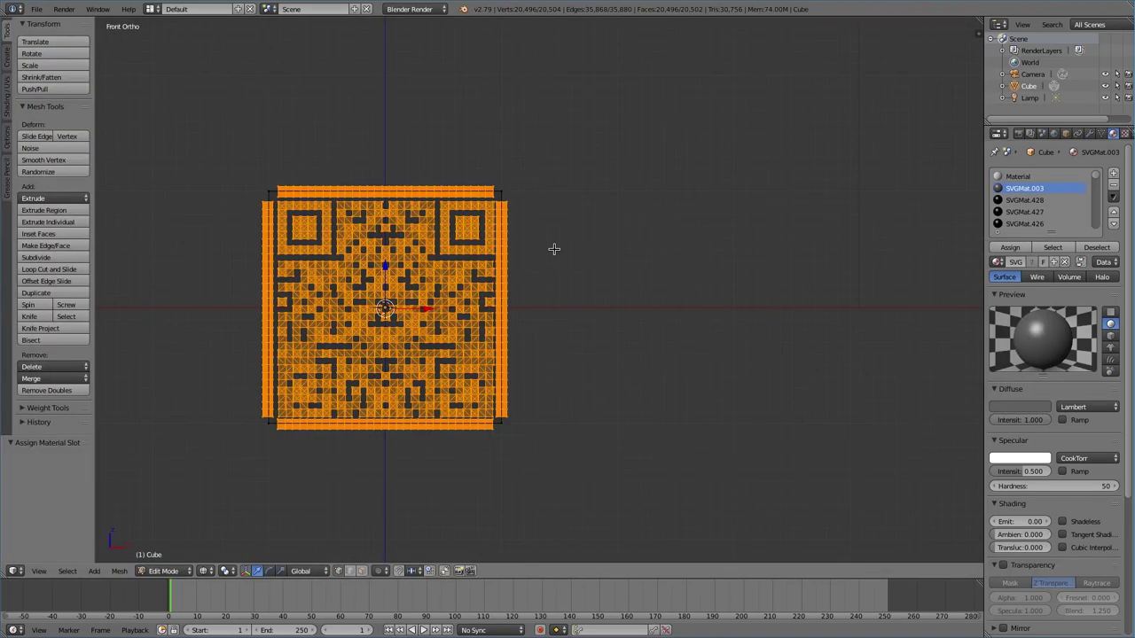
{"action": "key", "text": "a"}
{"action": "key", "text": "Tab"}
{"action": "key", "text": "KP_0"}
Align the camera to the front view of the cube, centre the framing, and test-render it
{"action": "right_click", "coordinate": [761, 274]}
{"action": "key", "text": "g"}
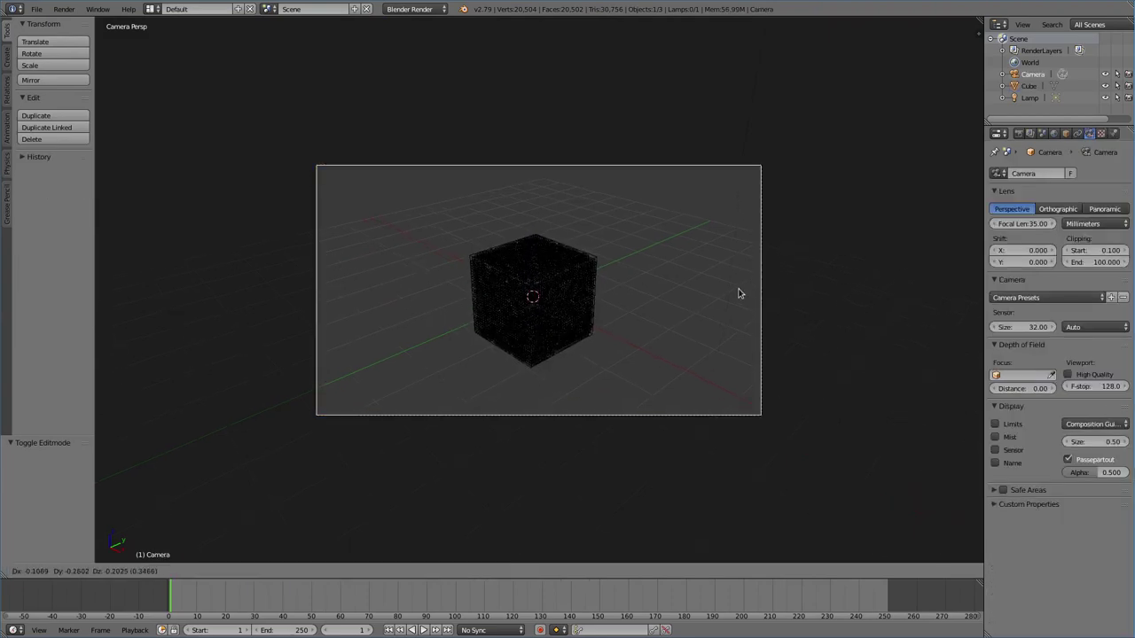
{"action": "left_click", "coordinate": [740, 294]}
{"action": "key", "text": "KP_1"}
{"action": "key", "text": "ctrl+alt+KP_0"}
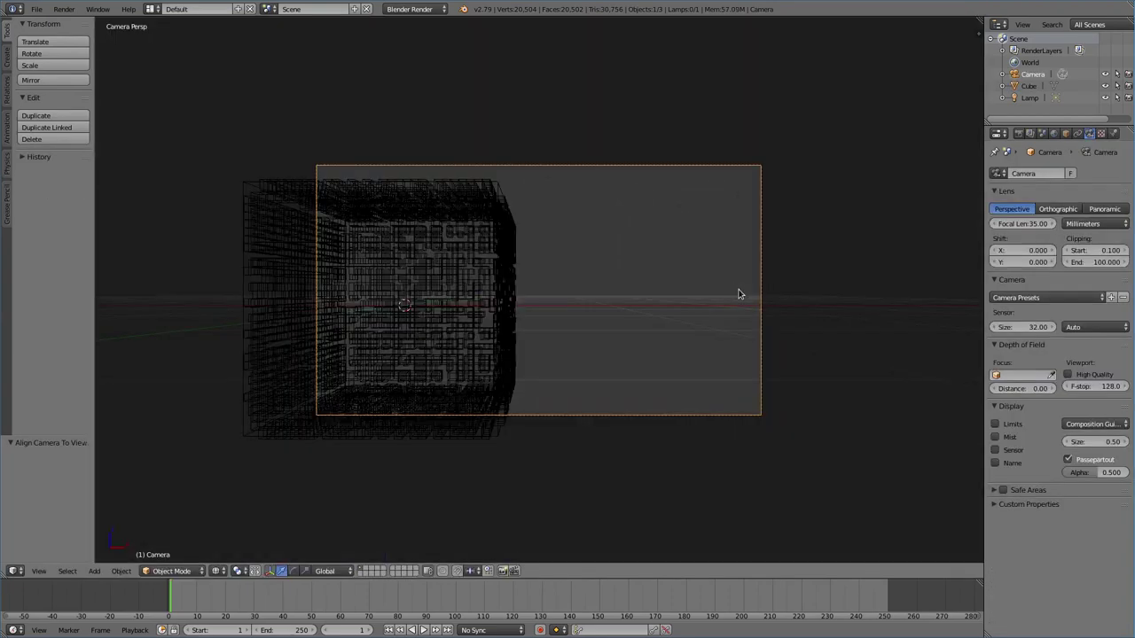
{"action": "key", "text": "g"}
{"action": "left_click", "coordinate": [636, 302]}
{"action": "key", "text": "F12"}
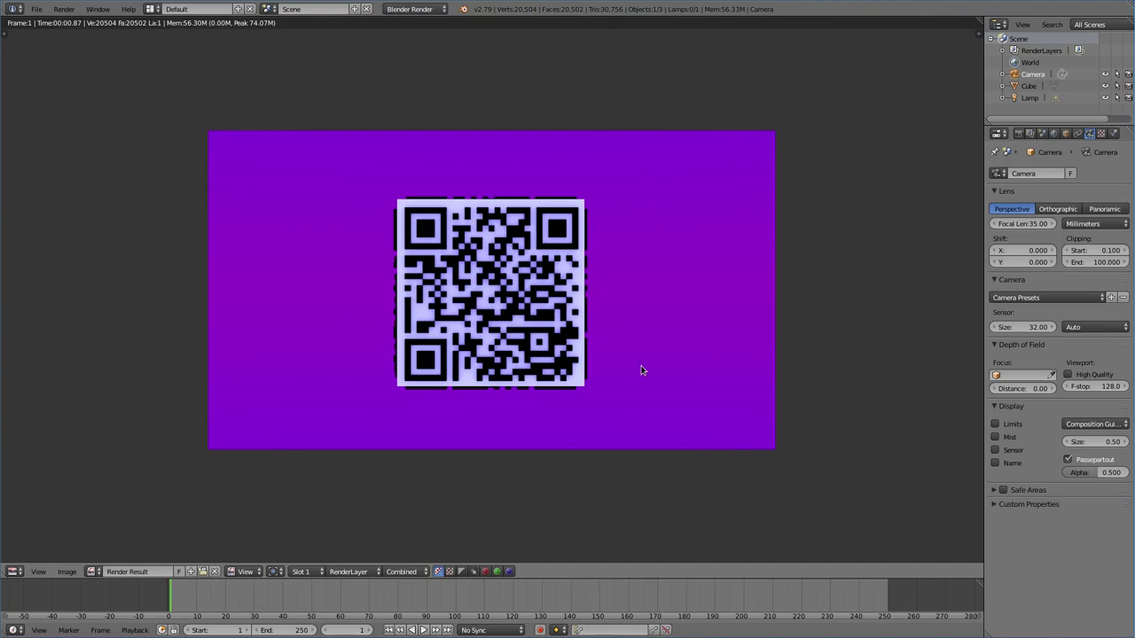
{"action": "key", "text": "Escape"}
{"action": "right_click", "coordinate": [571, 293]}
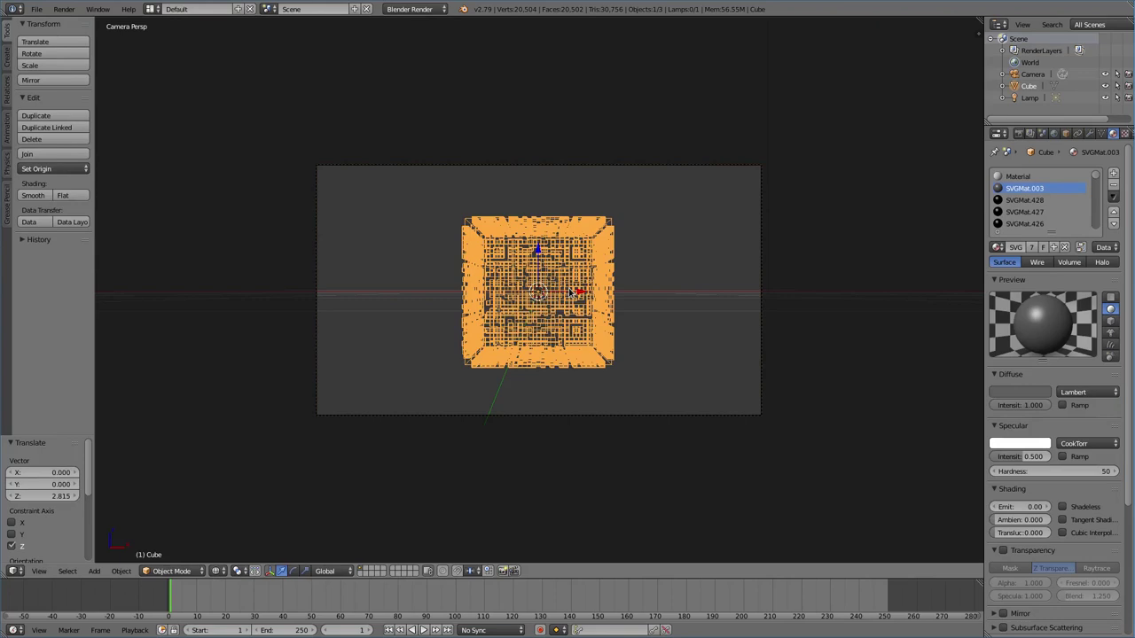
Keyframe the cube's rotation at frame 1, then turn it 90° and keyframe it at frame 60
{"action": "key", "text": "i"}
{"action": "left_click", "coordinate": [568, 301]}
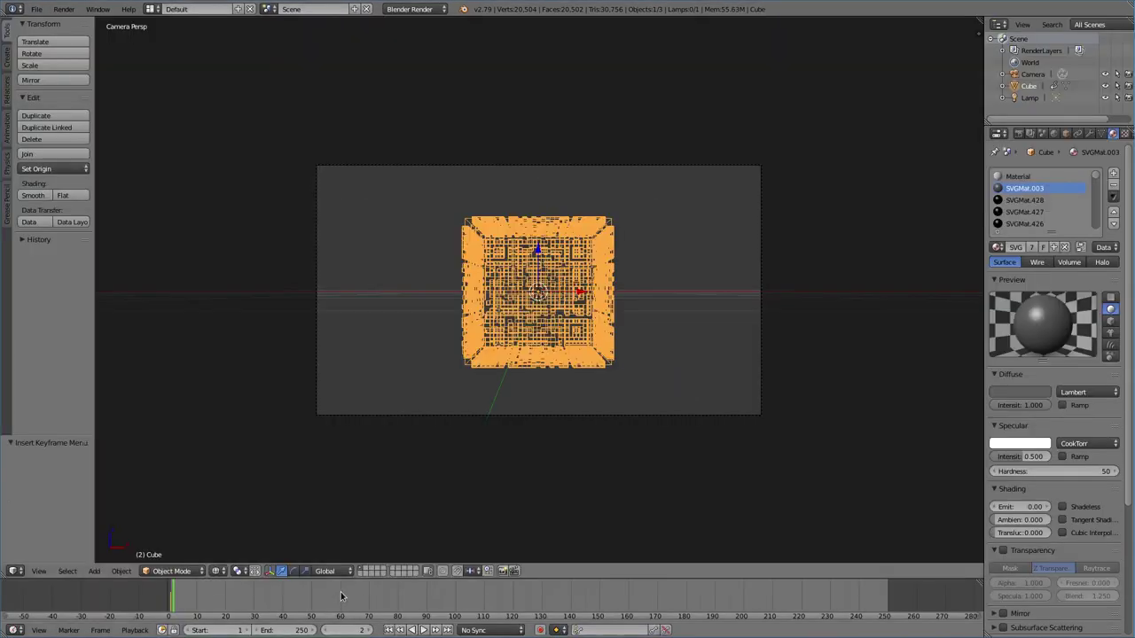
{"action": "left_click", "coordinate": [341, 596]}
{"action": "type", "text": "r90"}
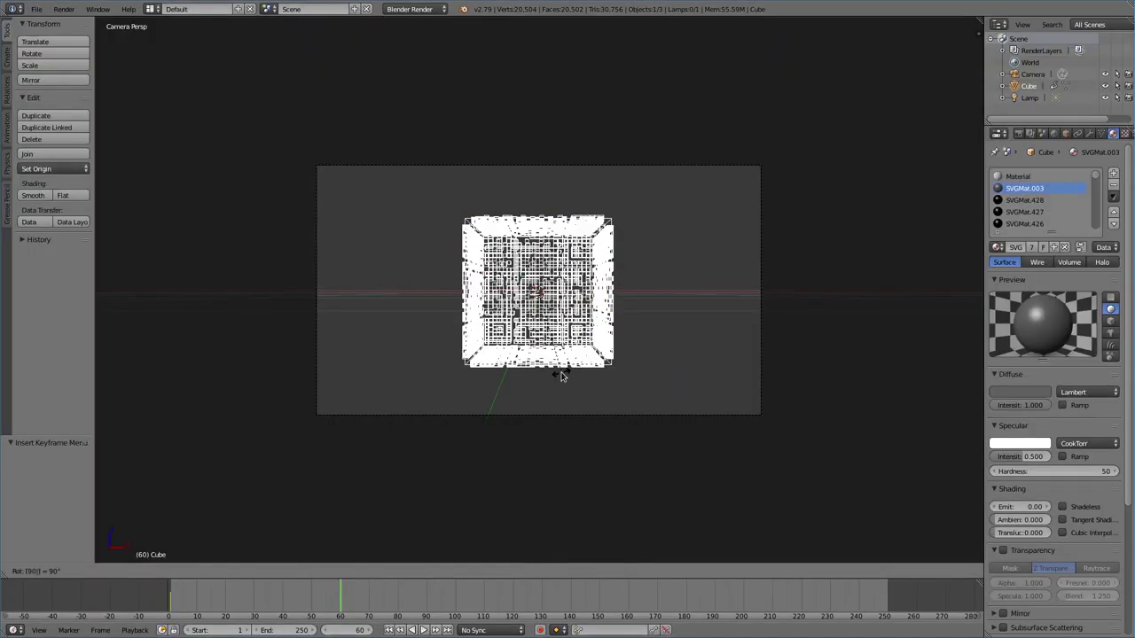
{"action": "key", "text": "Return"}
{"action": "key", "text": "r"}
{"action": "key", "text": "Escape"}
{"action": "key", "text": "i"}
{"action": "left_click", "coordinate": [562, 375]}
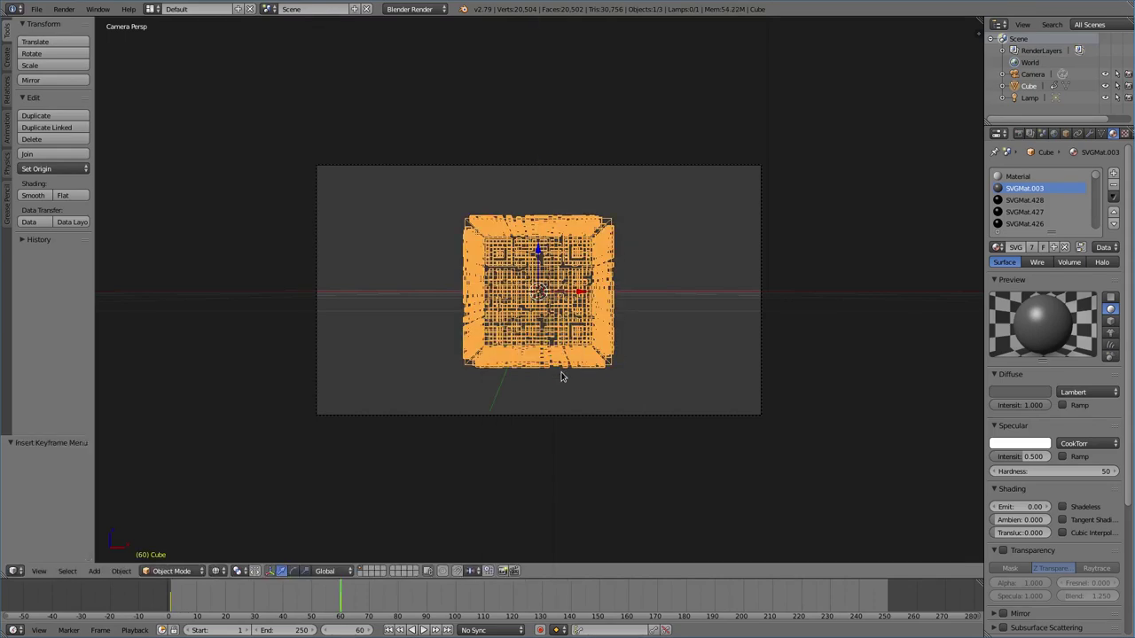
Keyframe rotation at frame 90, then turn 90° about Y and Z and keyframe at 130
{"action": "left_click", "coordinate": [254, 595]}
{"action": "mouse_move", "coordinate": [255, 596]}
{"action": "left_mouse_down"}
{"action": "mouse_move", "coordinate": [184, 598]}
{"action": "mouse_move", "coordinate": [362, 609]}
{"action": "left_mouse_up"}
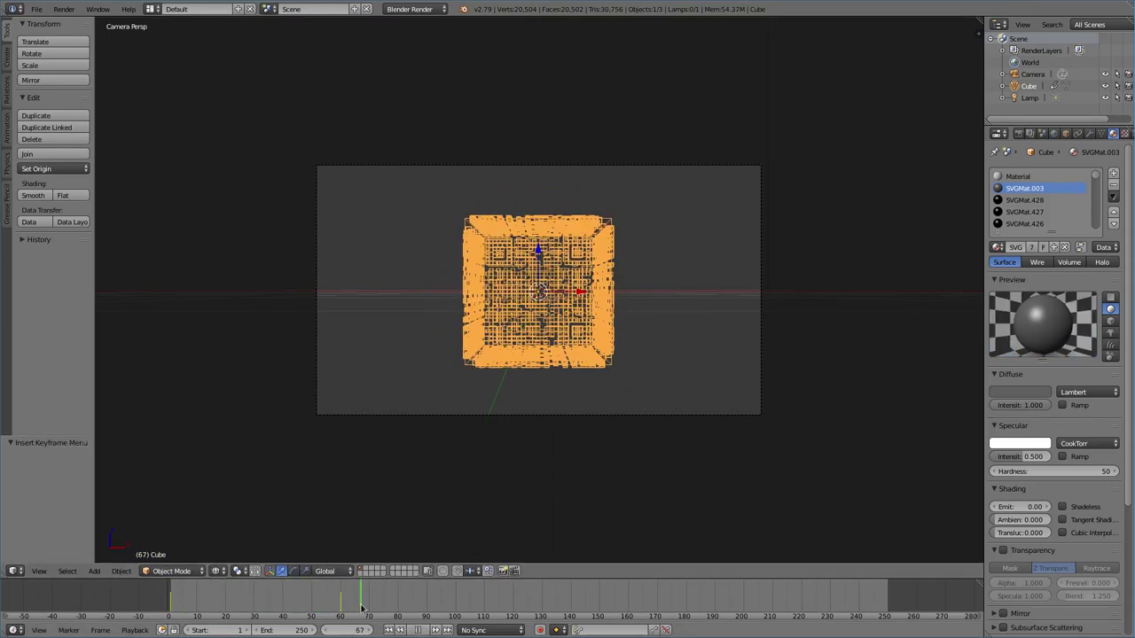
{"action": "key", "text": "i"}
{"action": "left_click", "coordinate": [482, 410]}
{"action": "type", "text": "r"}
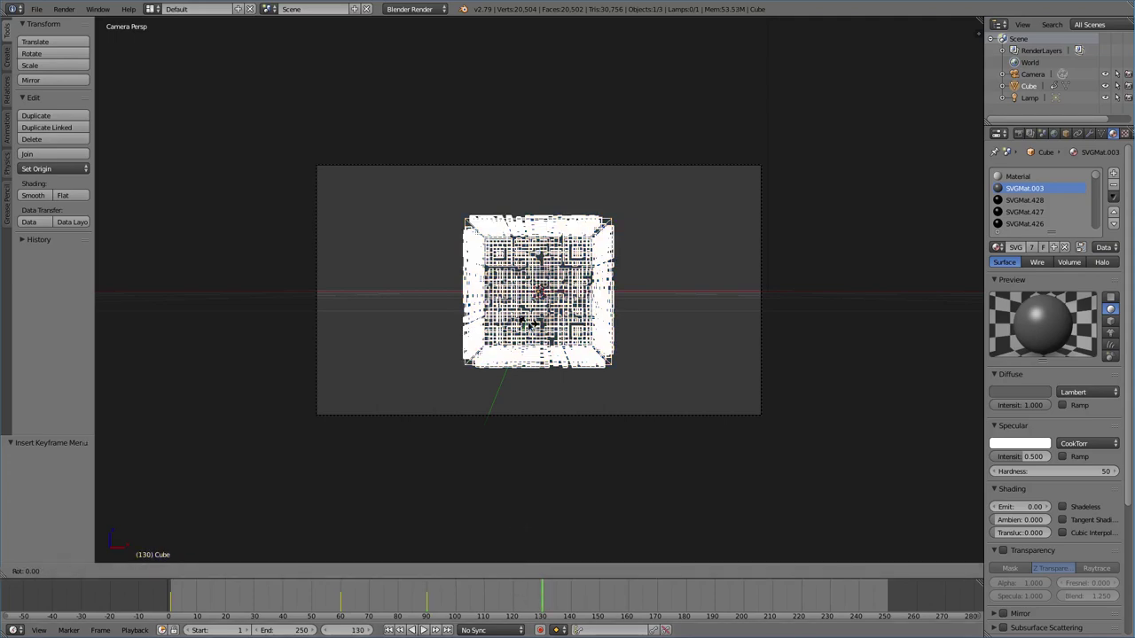
{"action": "type", "text": "y90"}
{"action": "key", "text": "Return"}
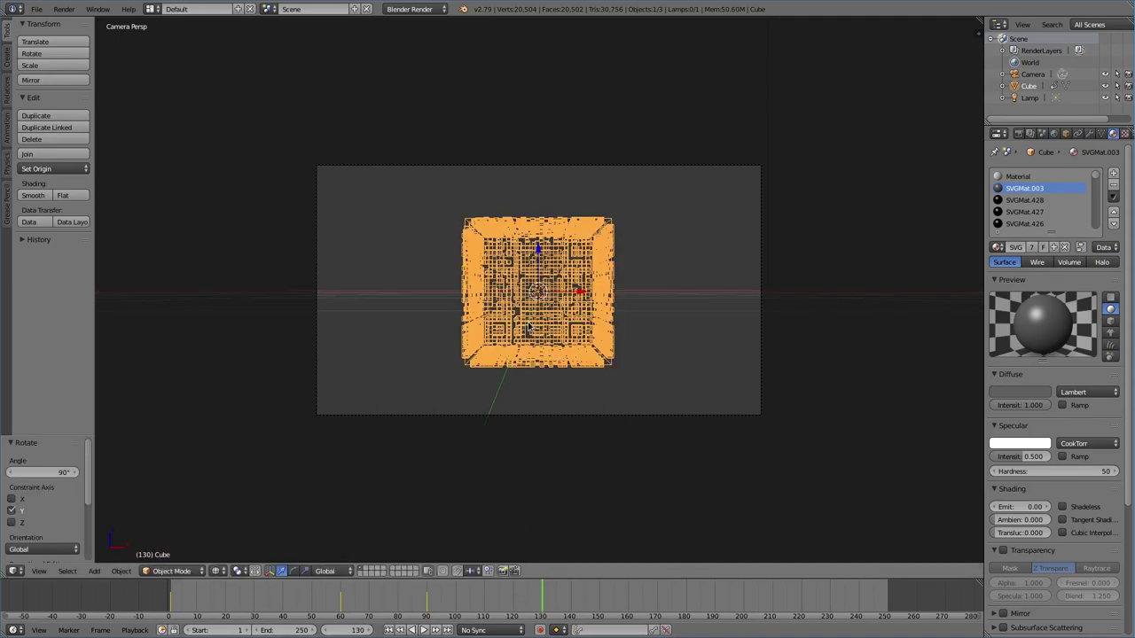
{"action": "type", "text": "rz90"}
{"action": "key", "text": "Return"}
{"action": "key", "text": "i"}
{"action": "left_click", "coordinate": [530, 323]}
Keyframe rotation at frame 160, then turn 90° about Z and keyframe at frame 190
{"action": "mouse_move", "coordinate": [540, 604]}
{"action": "left_mouse_down"}
{"action": "mouse_move", "coordinate": [426, 604]}
{"action": "mouse_move", "coordinate": [599, 610]}
{"action": "left_mouse_up"}
{"action": "key", "text": "i"}
{"action": "left_click", "coordinate": [633, 382]}
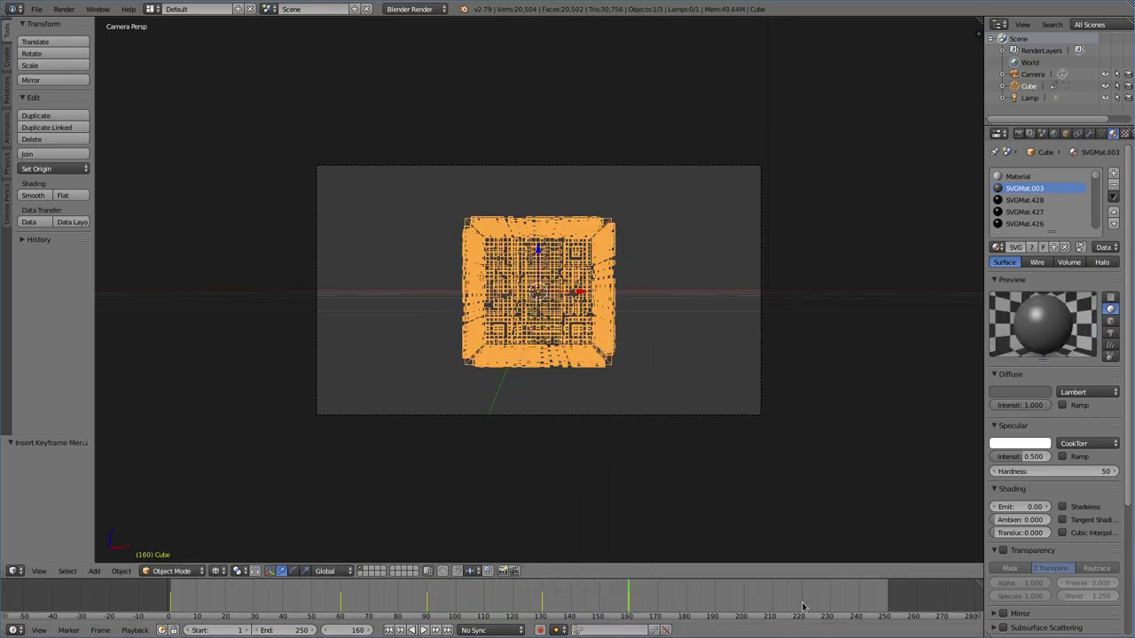
{"action": "left_click", "coordinate": [716, 608]}
{"action": "key", "text": "r"}
{"action": "key", "text": "z"}
{"action": "key", "text": "9"}
{"action": "key", "text": "0"}
{"action": "key", "text": "Return"}
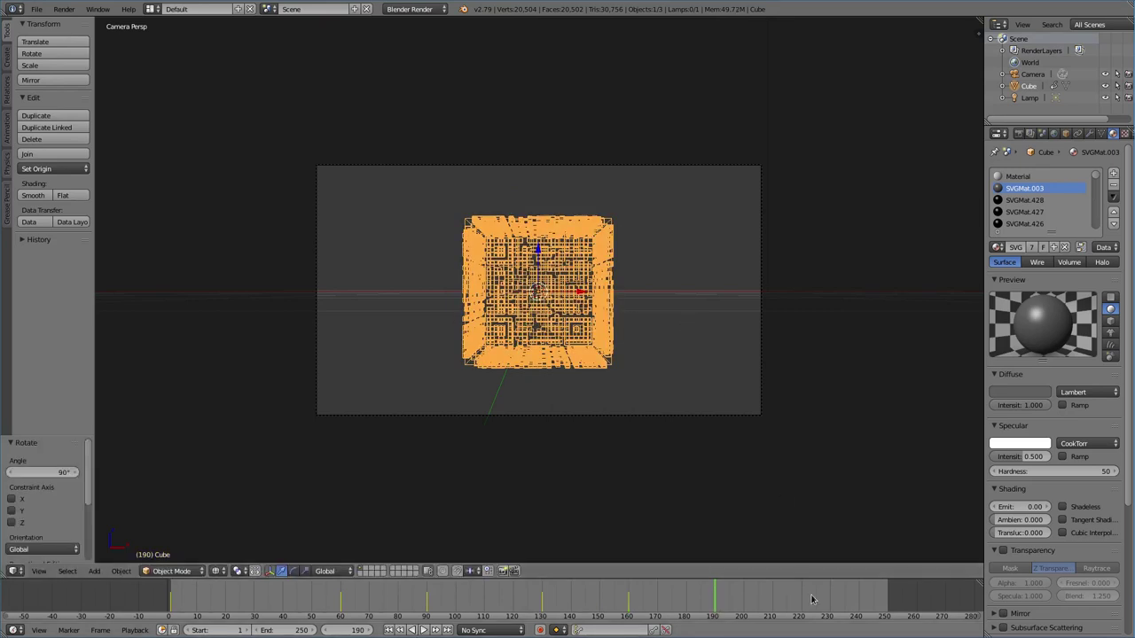
{"action": "key", "text": "i"}
{"action": "left_click", "coordinate": [699, 432]}
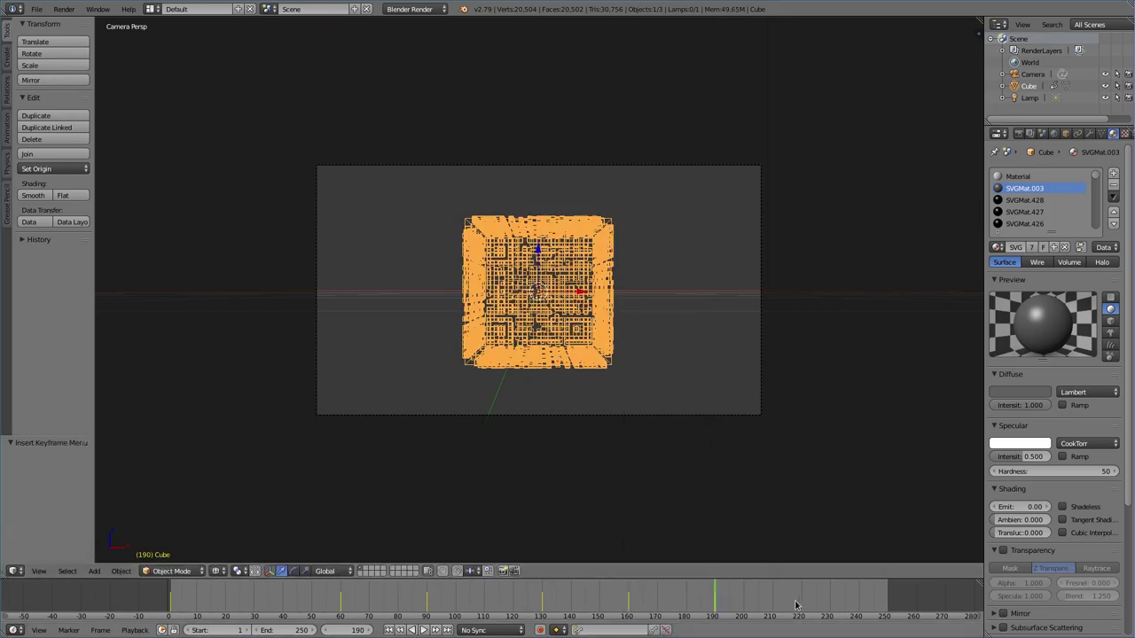
Turn the cube another 90° and keyframe its rotation at frame 220
{"action": "key", "text": "r"}
{"action": "key", "text": "z"}
{"action": "key", "text": "9"}
{"action": "key", "text": "0"}
{"action": "key", "text": "Return"}
{"action": "key", "text": "i"}
{"action": "left_click", "coordinate": [674, 390]}
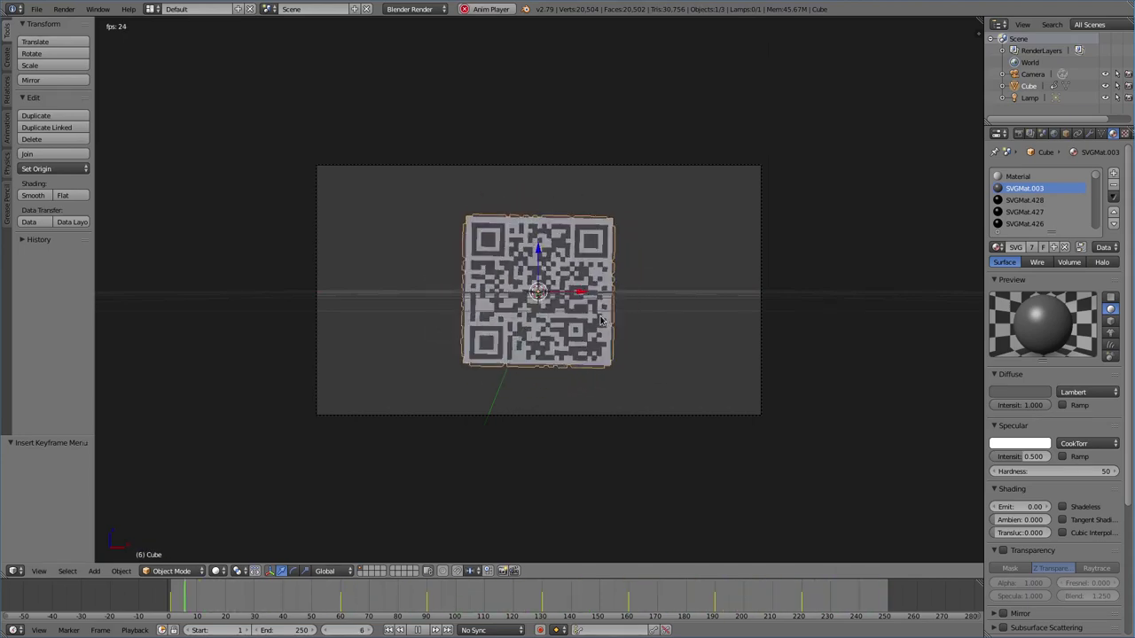
Stop playback and scrub to frame 138 to review the turning animation
{"action": "key", "text": "Escape"}
{"action": "key", "text": "r"}
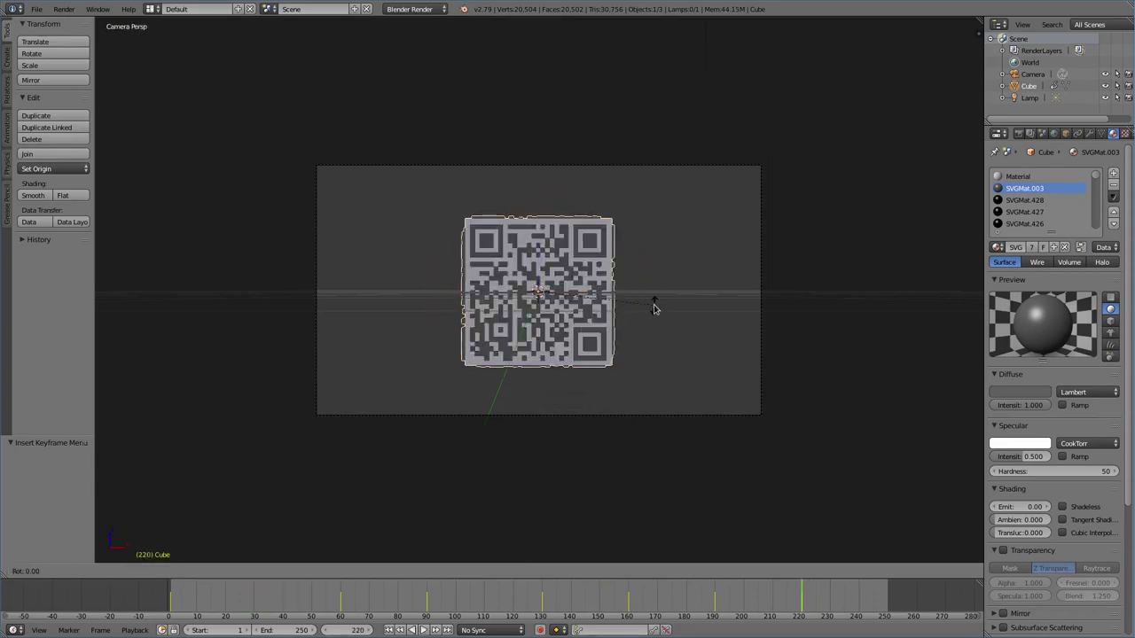
{"action": "key", "text": "Return"}
{"action": "left_click", "coordinate": [565, 588]}
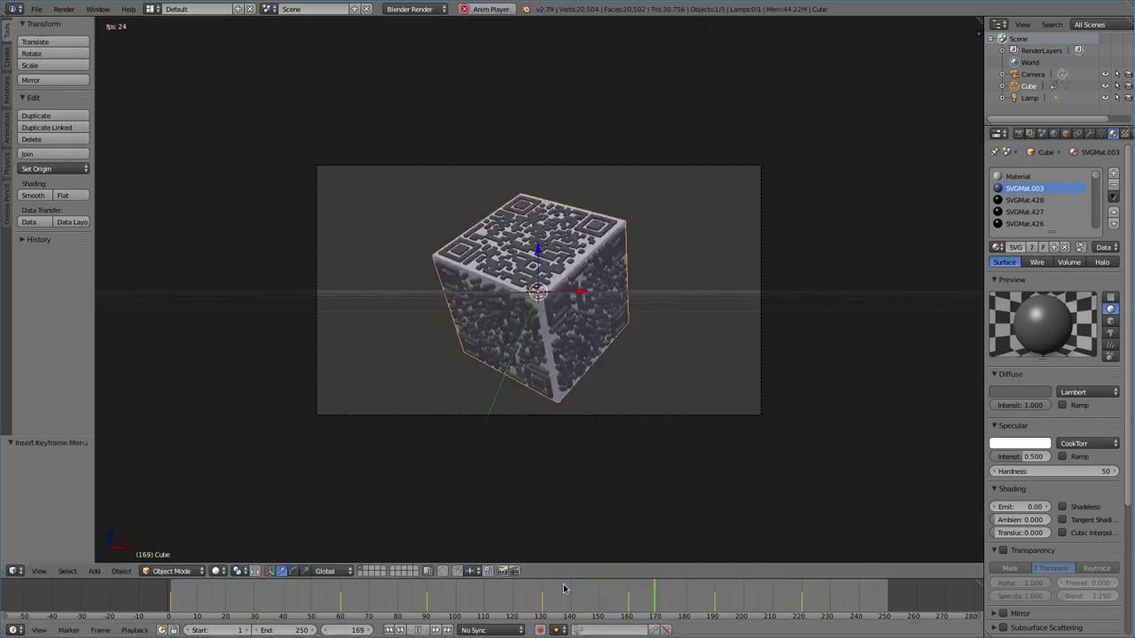
{"action": "key", "text": "Escape"}
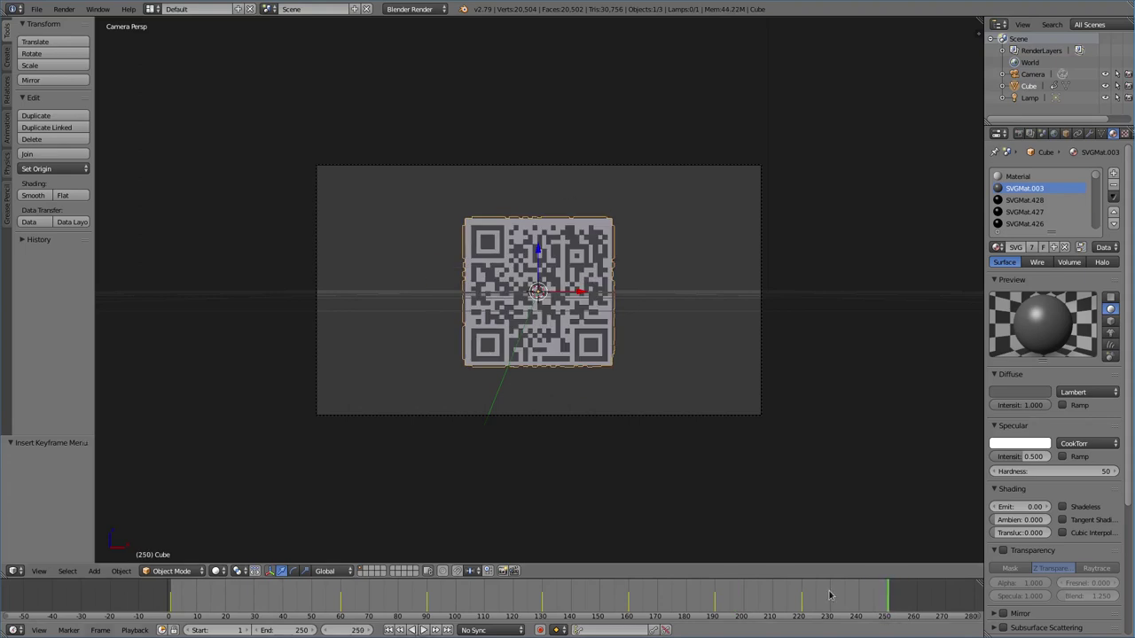
Add a rotation keyframe at frame 240 and play the full animation back
{"action": "left_click", "coordinate": [858, 599]}
{"action": "key", "text": "r"}
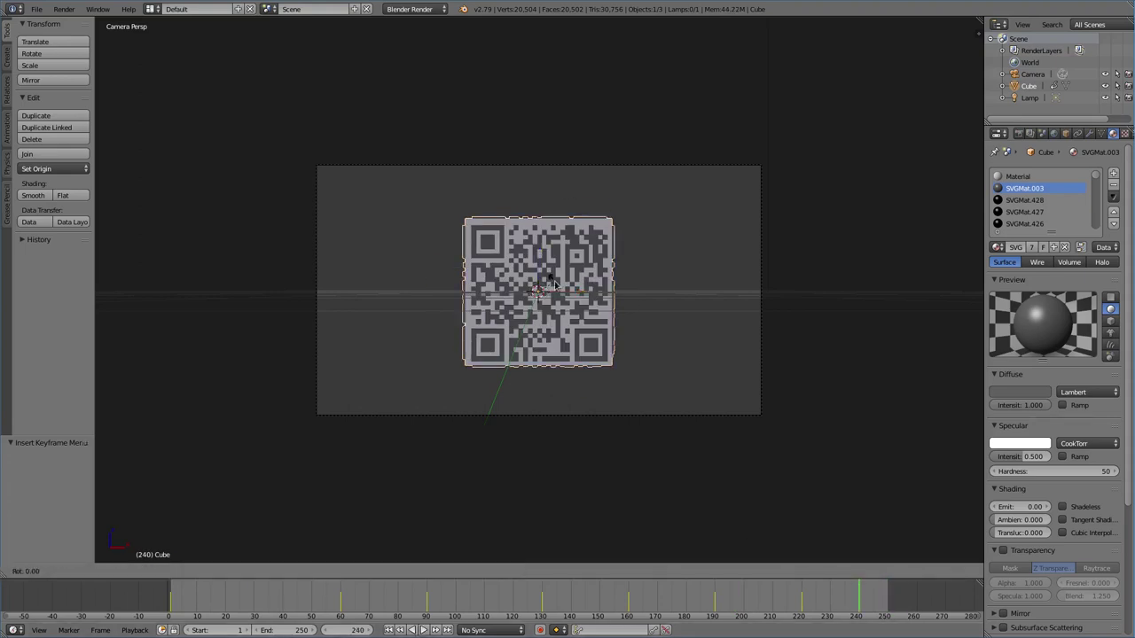
{"action": "key", "text": "Escape"}
{"action": "key", "text": "i"}
{"action": "left_click", "coordinate": [554, 283]}
{"action": "key", "text": "alt+a"}
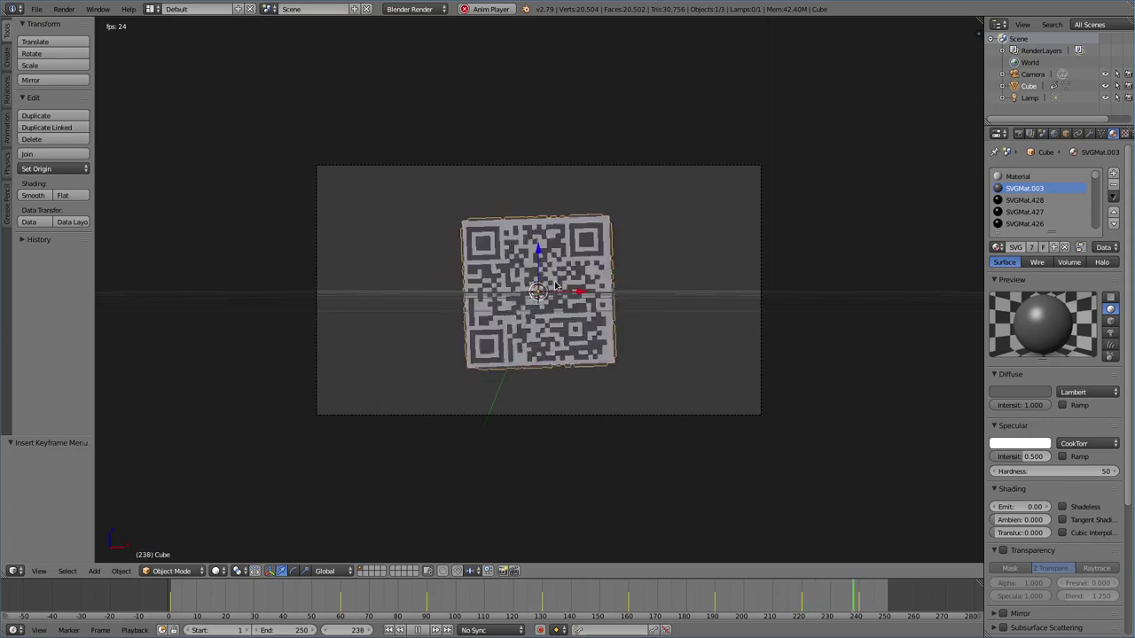
{"action": "key", "text": "alt+a"}
{"action": "left_click", "coordinate": [1019, 133]}
{"action": "type", "text": "/tmp/3D QR Code"}
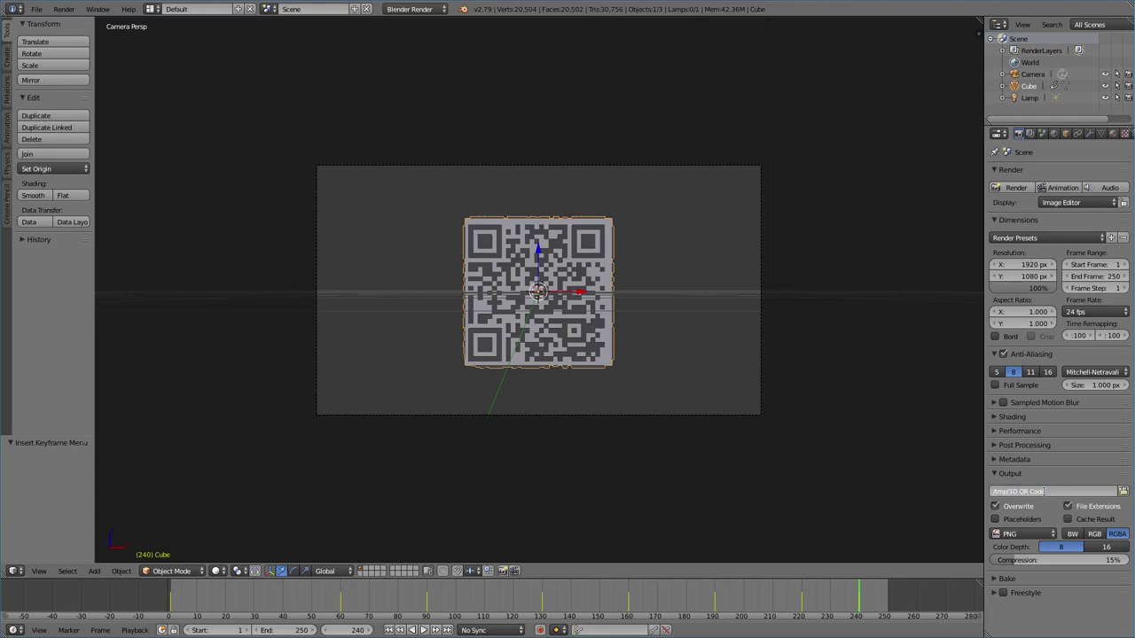
Output FFmpeg video with the Xvid preset in an AVI container, then render the animation
{"action": "left_click", "coordinate": [1043, 535]}
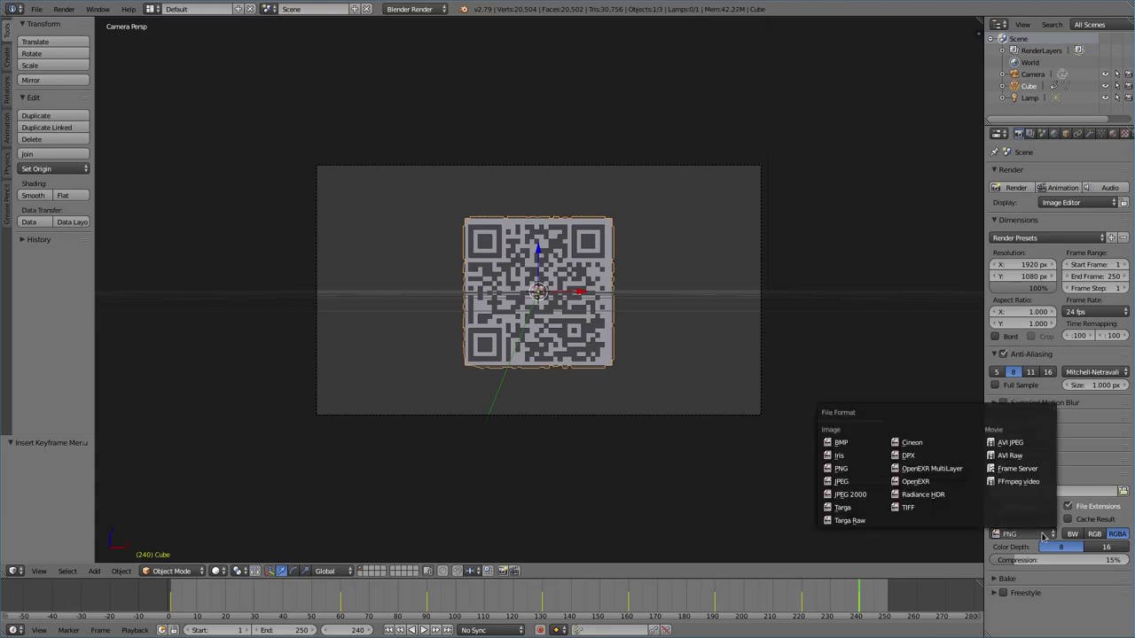
{"action": "left_click", "coordinate": [1013, 483]}
{"action": "left_click", "coordinate": [1027, 572]}
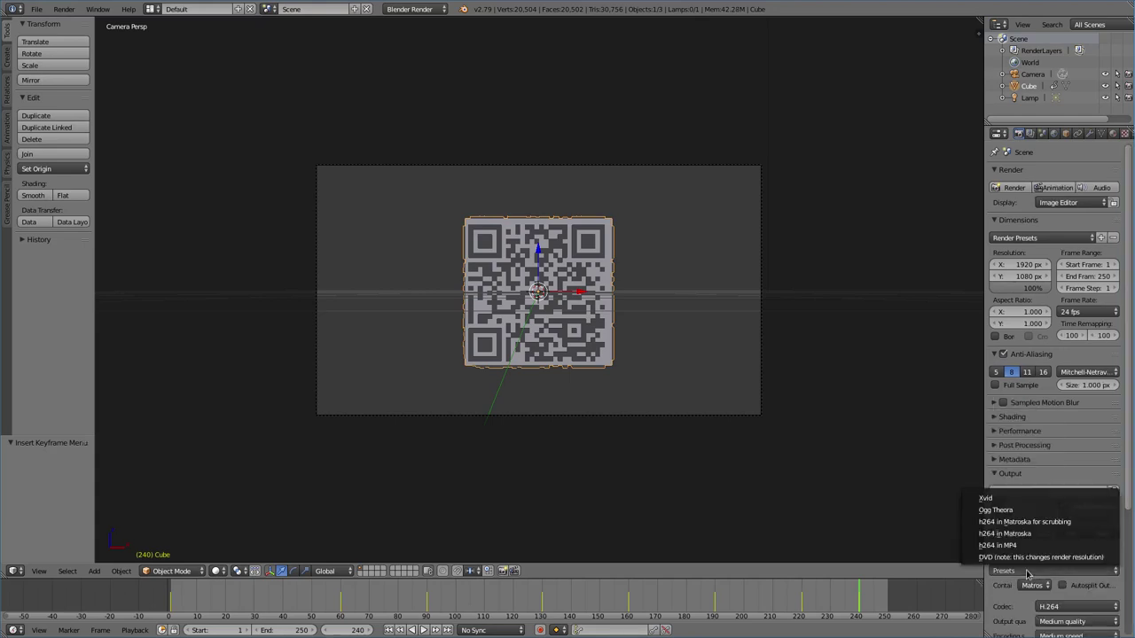
{"action": "left_click", "coordinate": [1011, 502]}
{"action": "scroll", "coordinate": [998, 612], "scroll_direction": "down", "scroll_amount": 2}
{"action": "left_click", "coordinate": [1034, 516]}
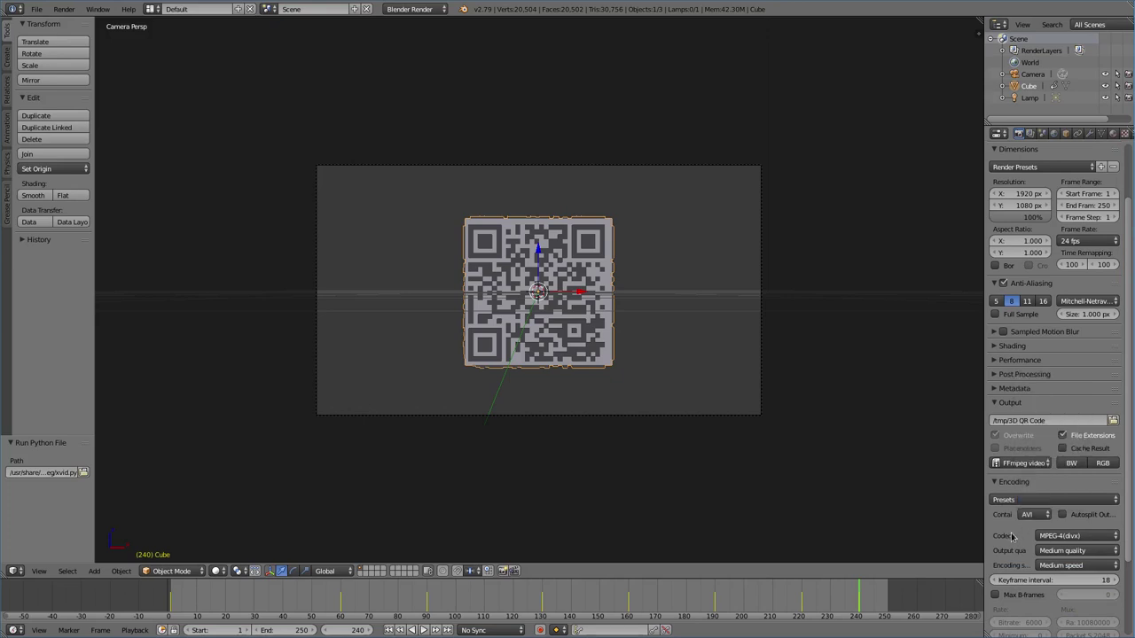
{"action": "scroll", "coordinate": [1055, 266], "scroll_direction": "up", "scroll_amount": 2}
{"action": "left_click", "coordinate": [1053, 187]}
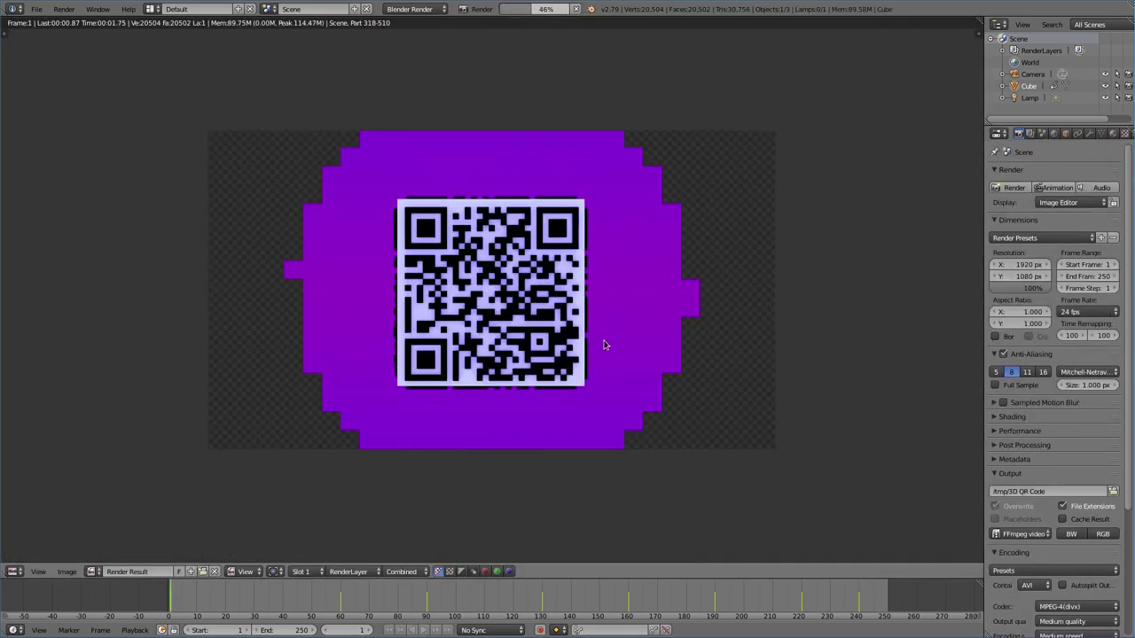